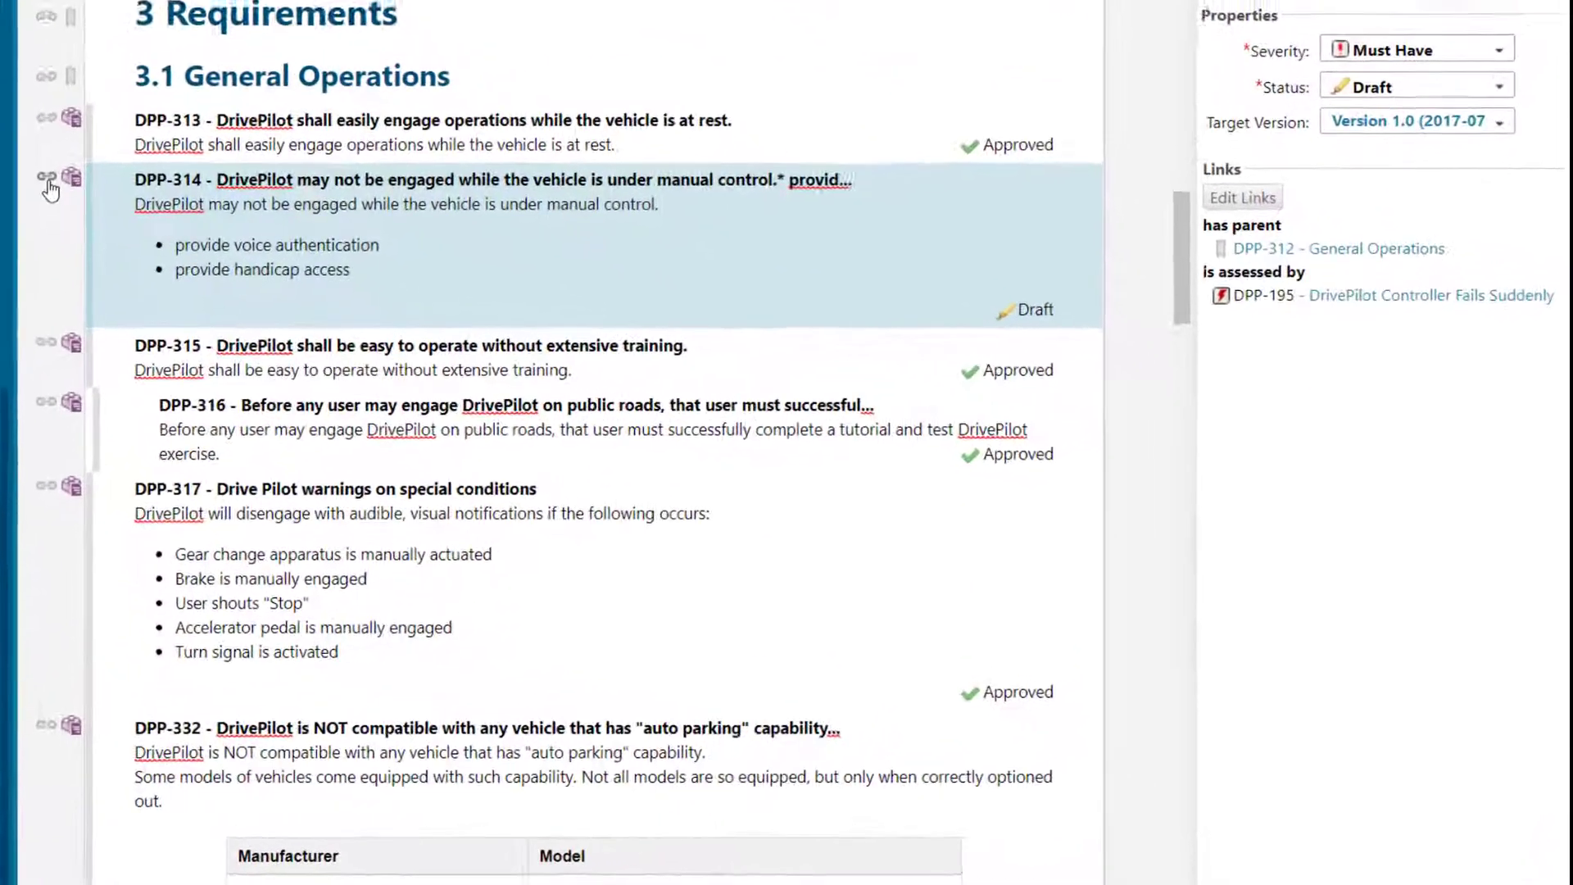
Step: Link requirement DPP-314 to DPP-317 using the 'relates to' link type
click(48, 185)
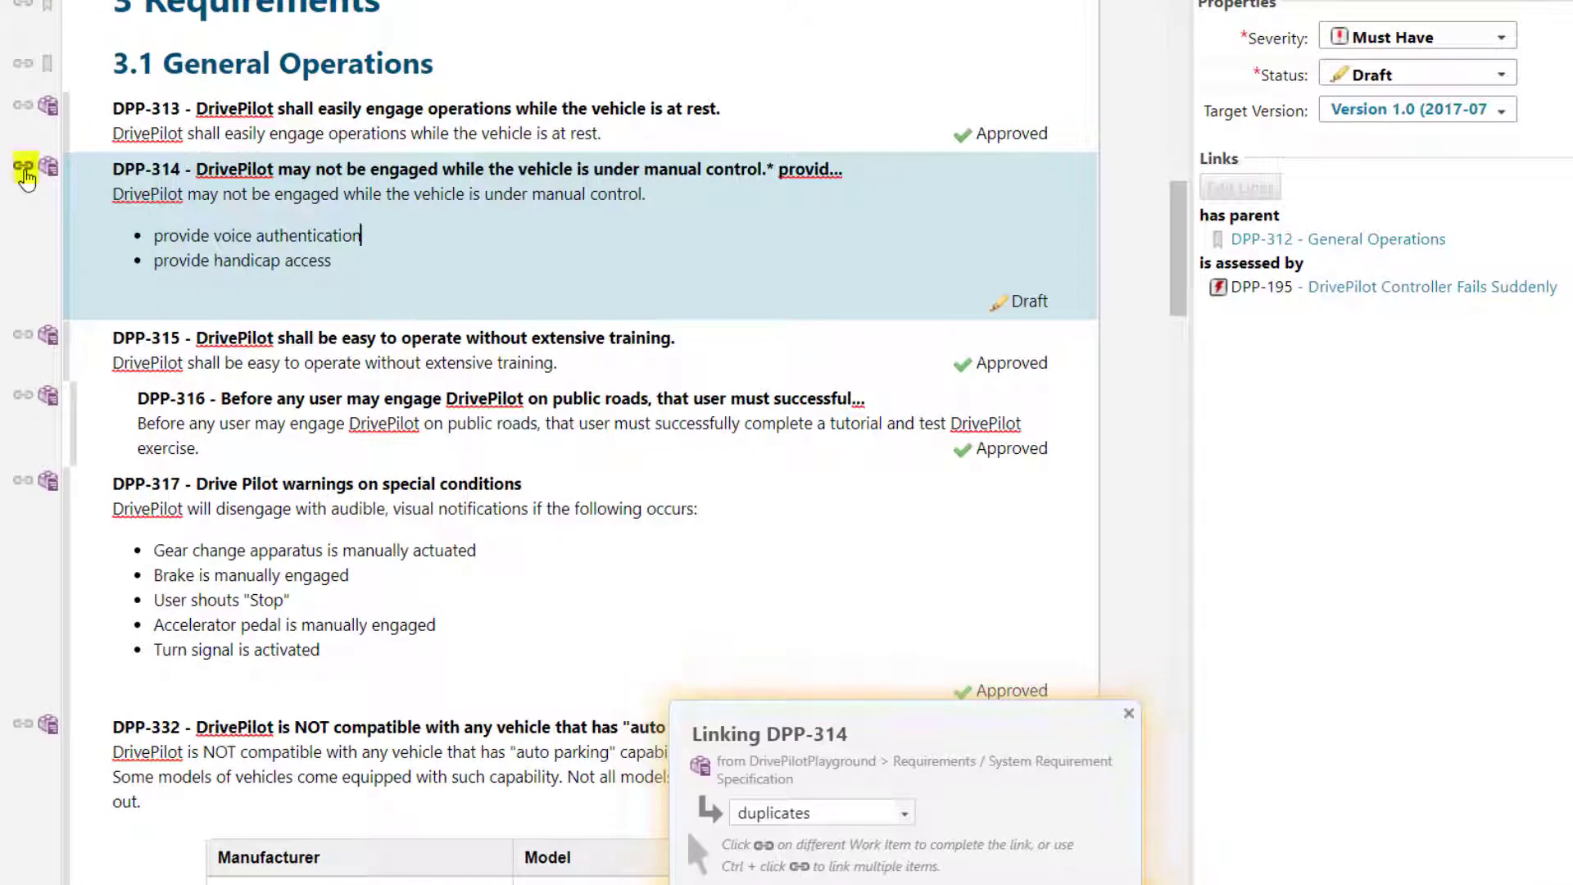
click(809, 814)
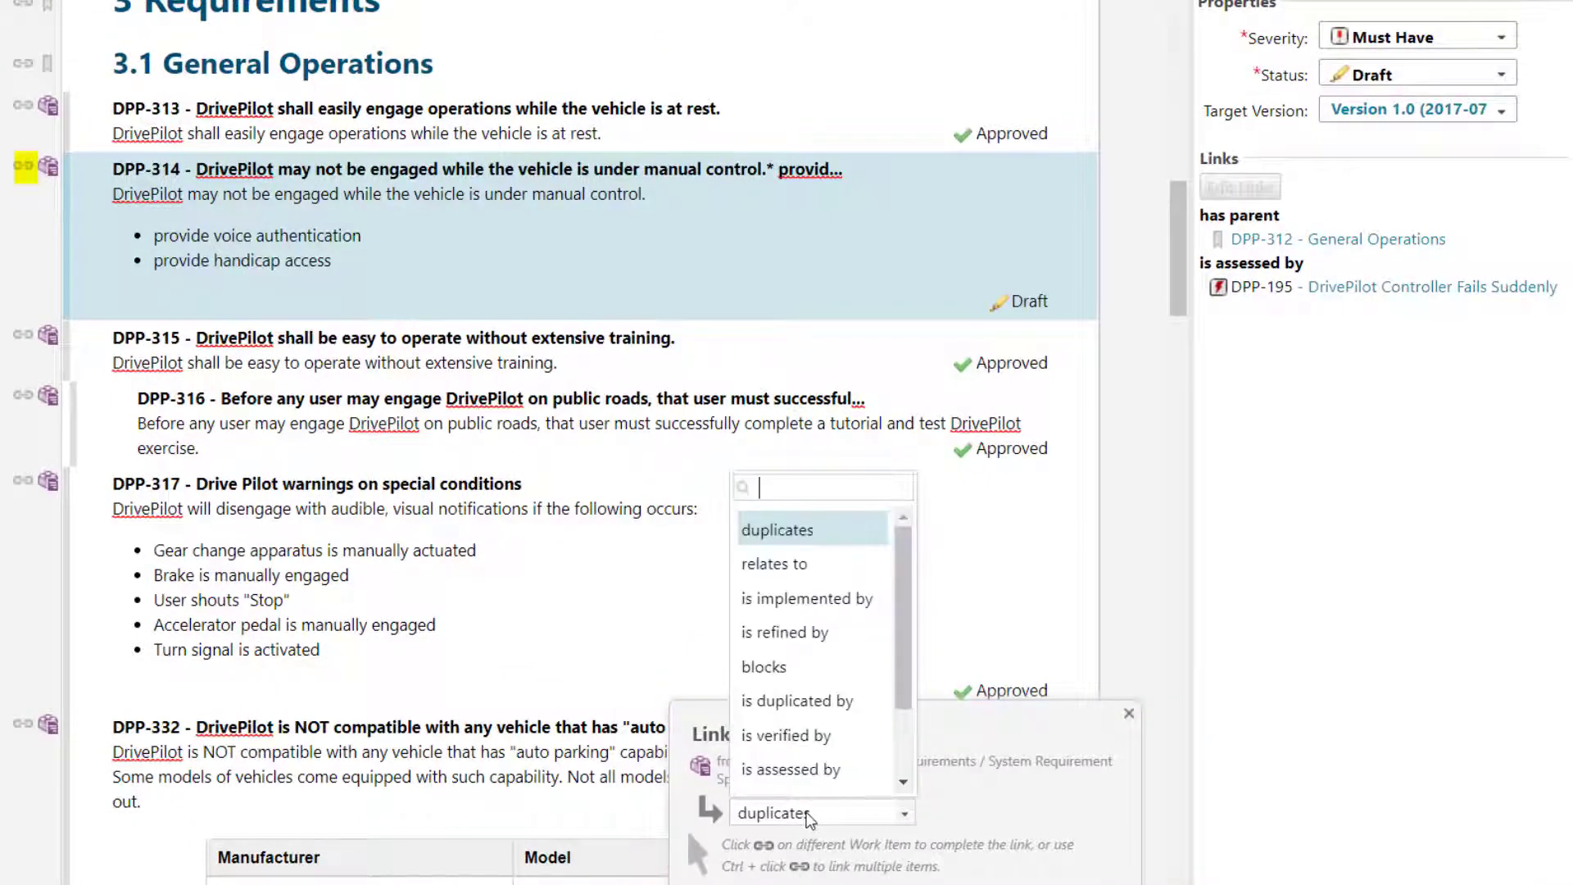
click(804, 573)
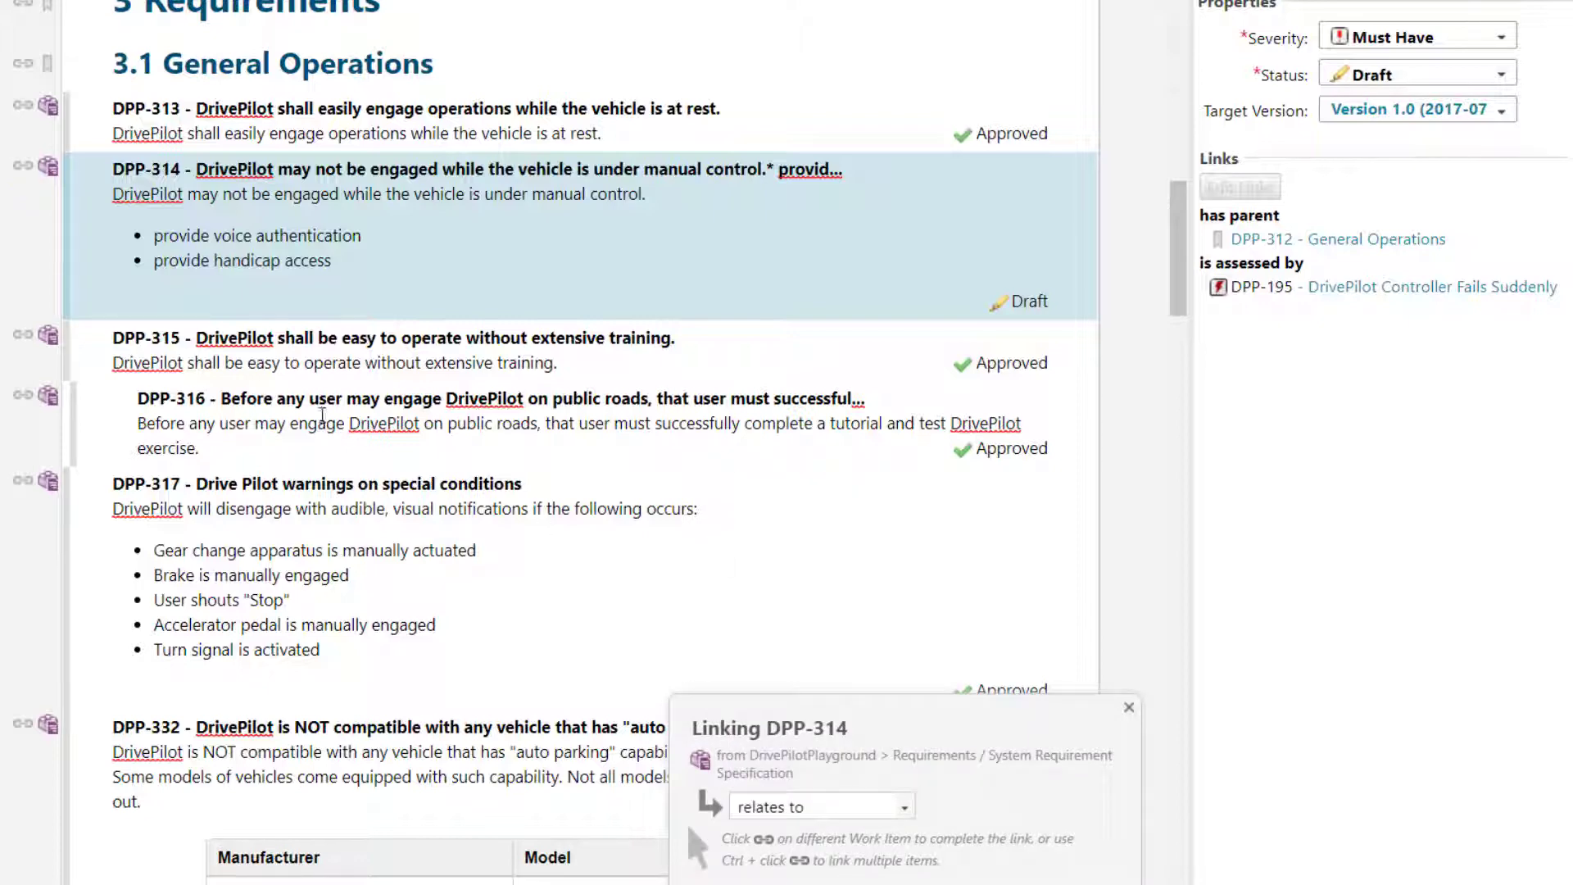
click(23, 482)
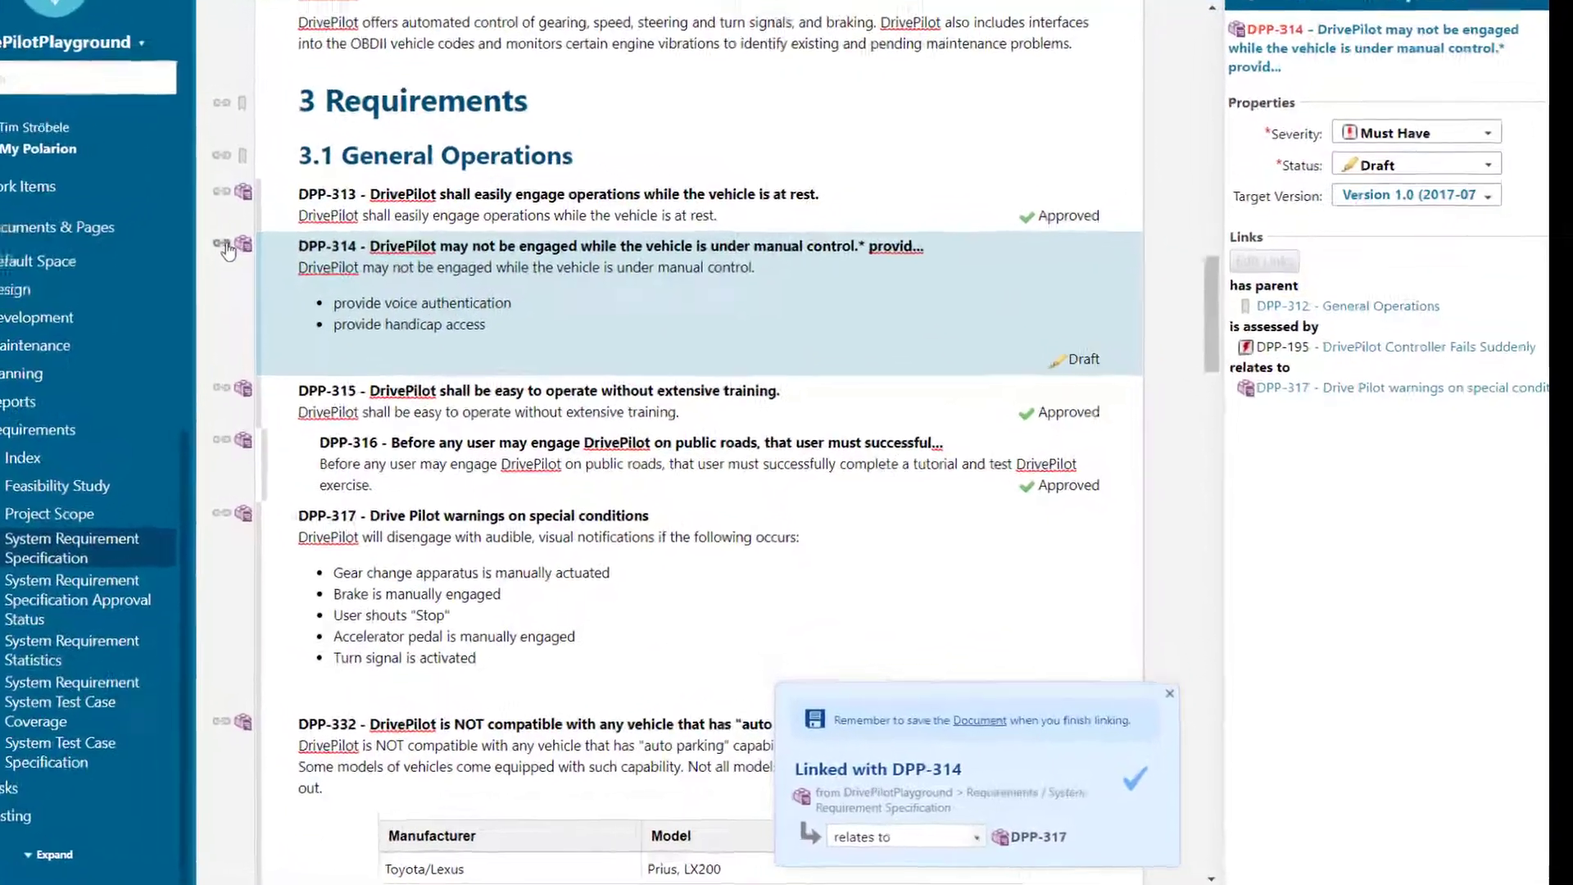
Step: Add relates-to links from DPP-314 to DPP-336, DPP-337 and DPP-338, then save the specification
click(23, 165)
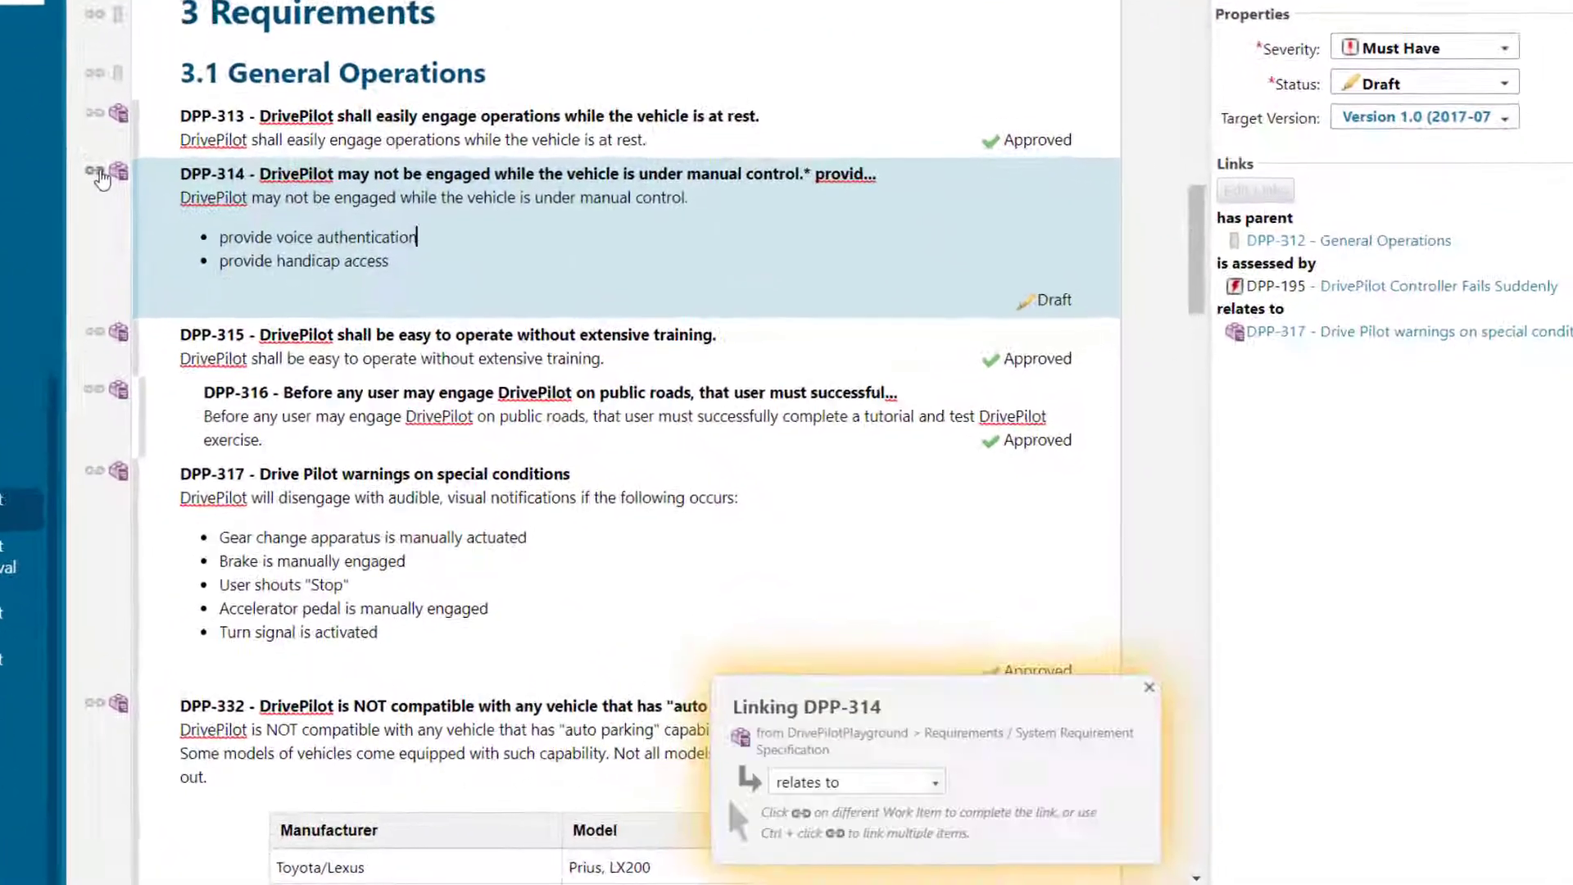
scroll(331, 346, down, 3)
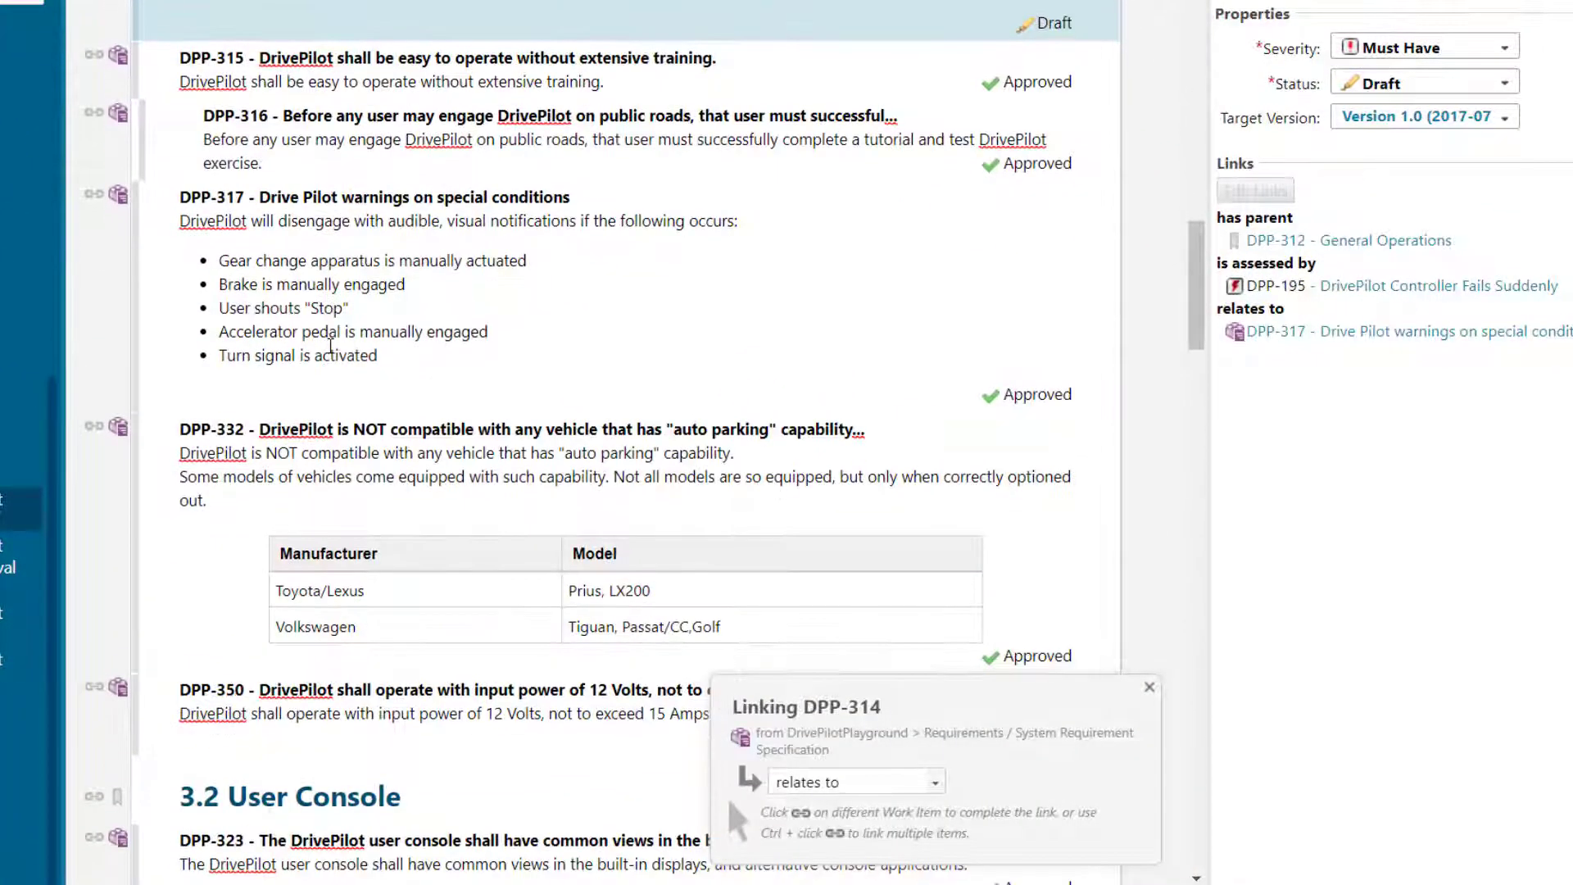
scroll(331, 346, down, 9)
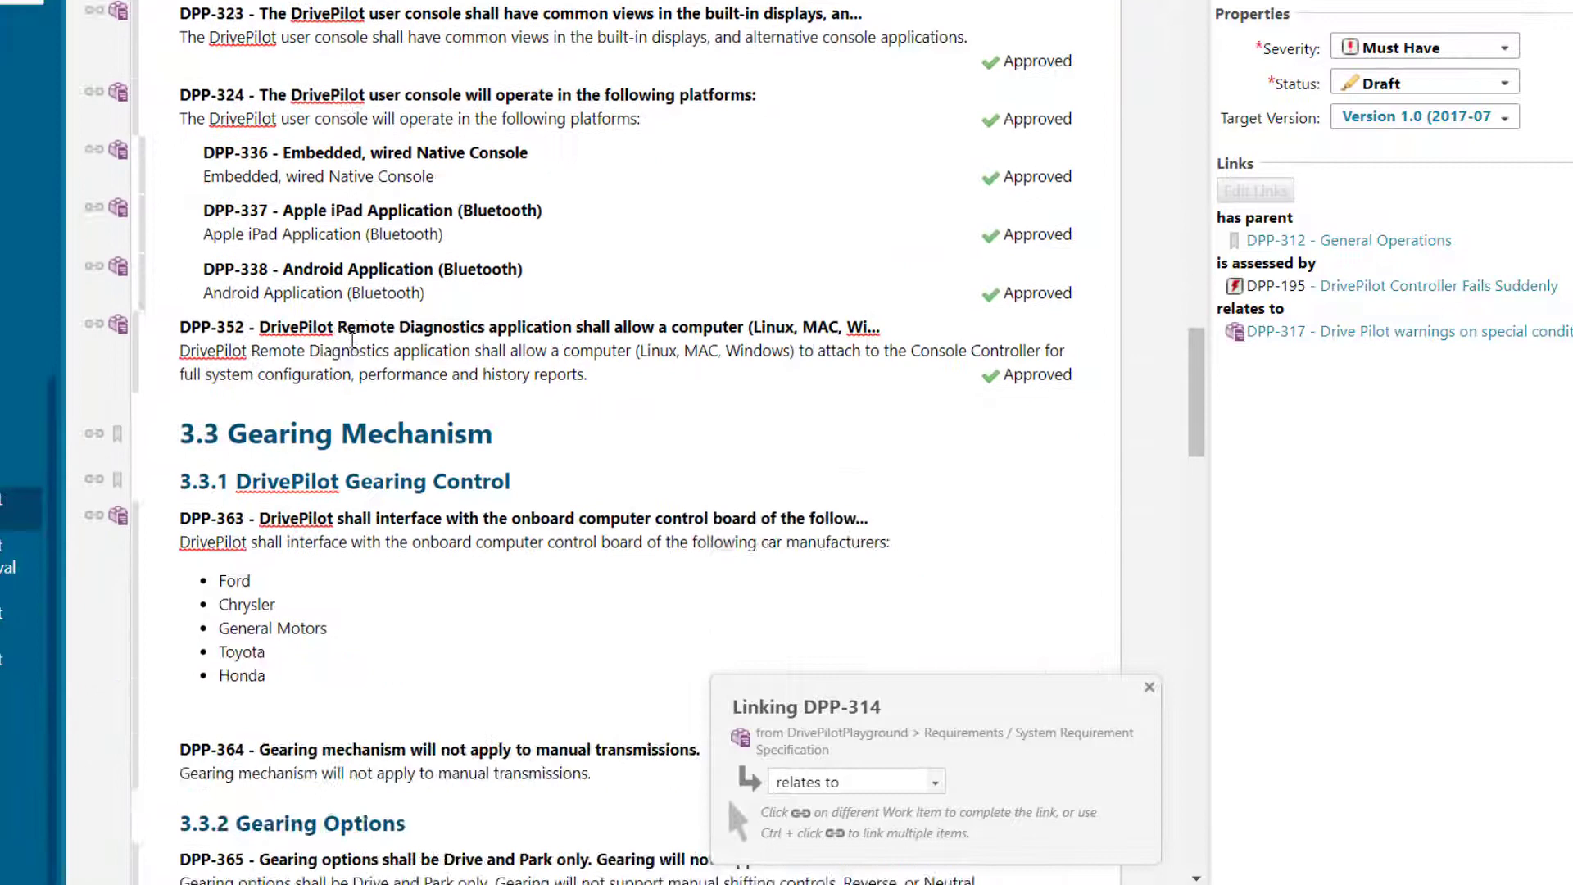
ctrl+click(94, 148)
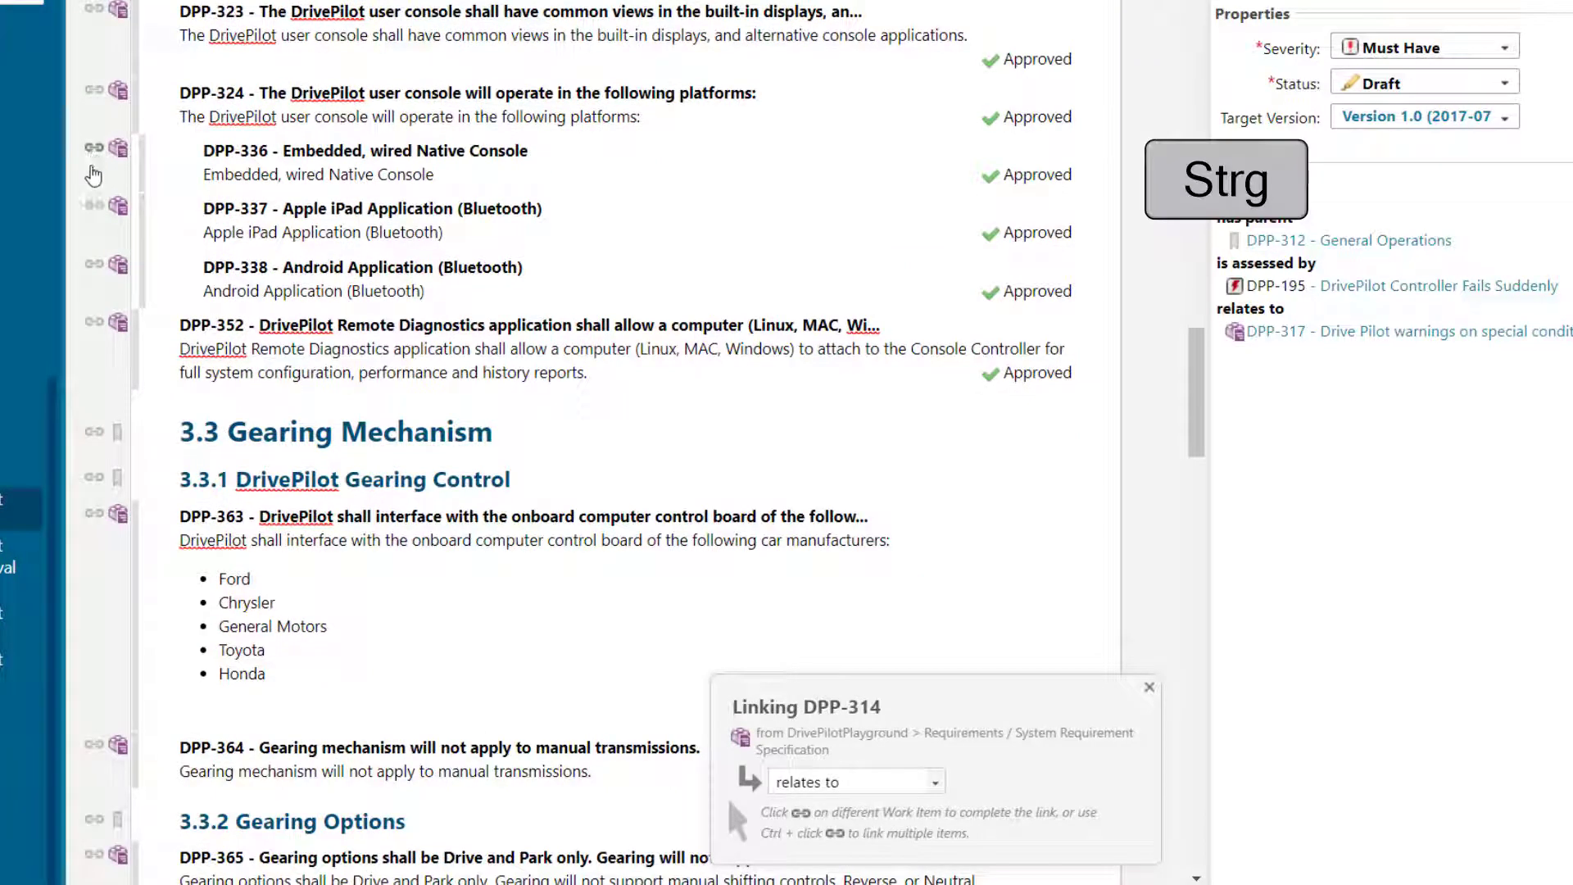
ctrl+click(92, 207)
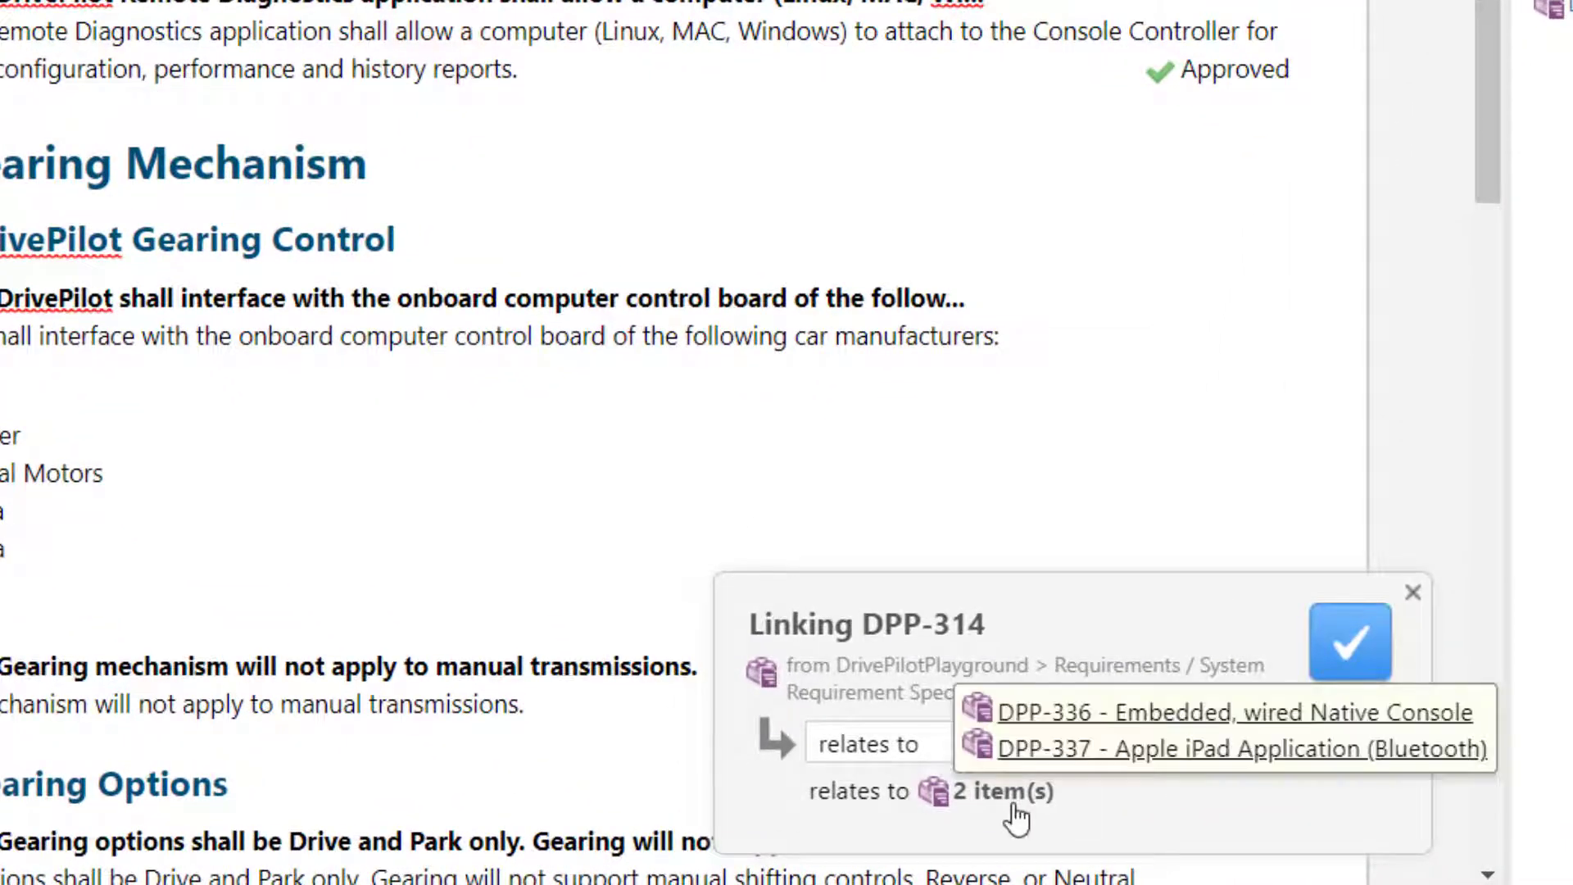
click(1356, 651)
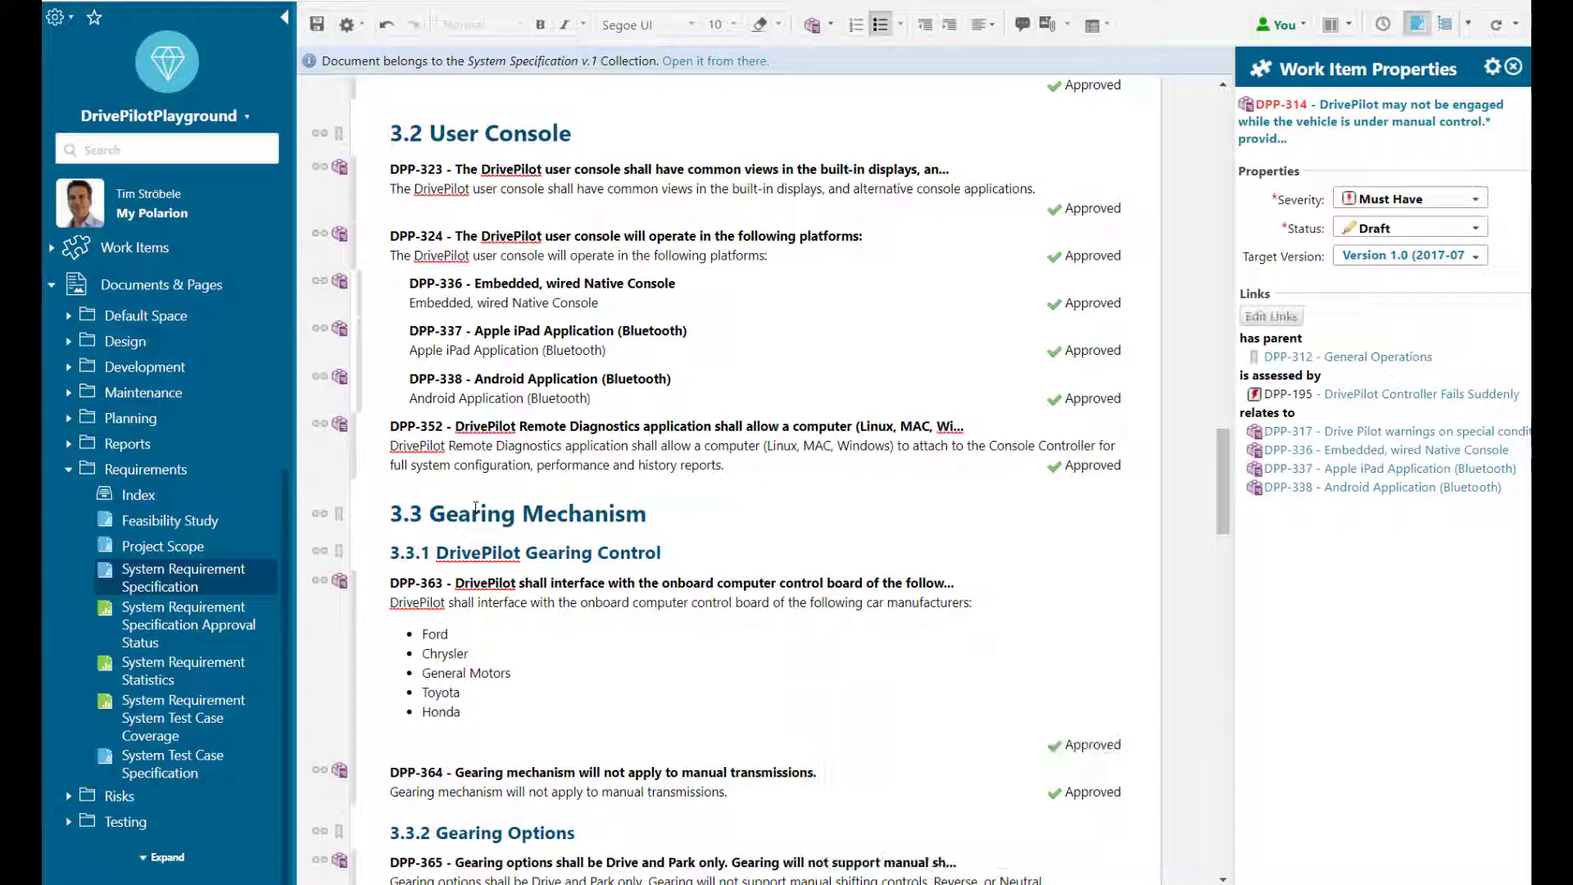
click(320, 28)
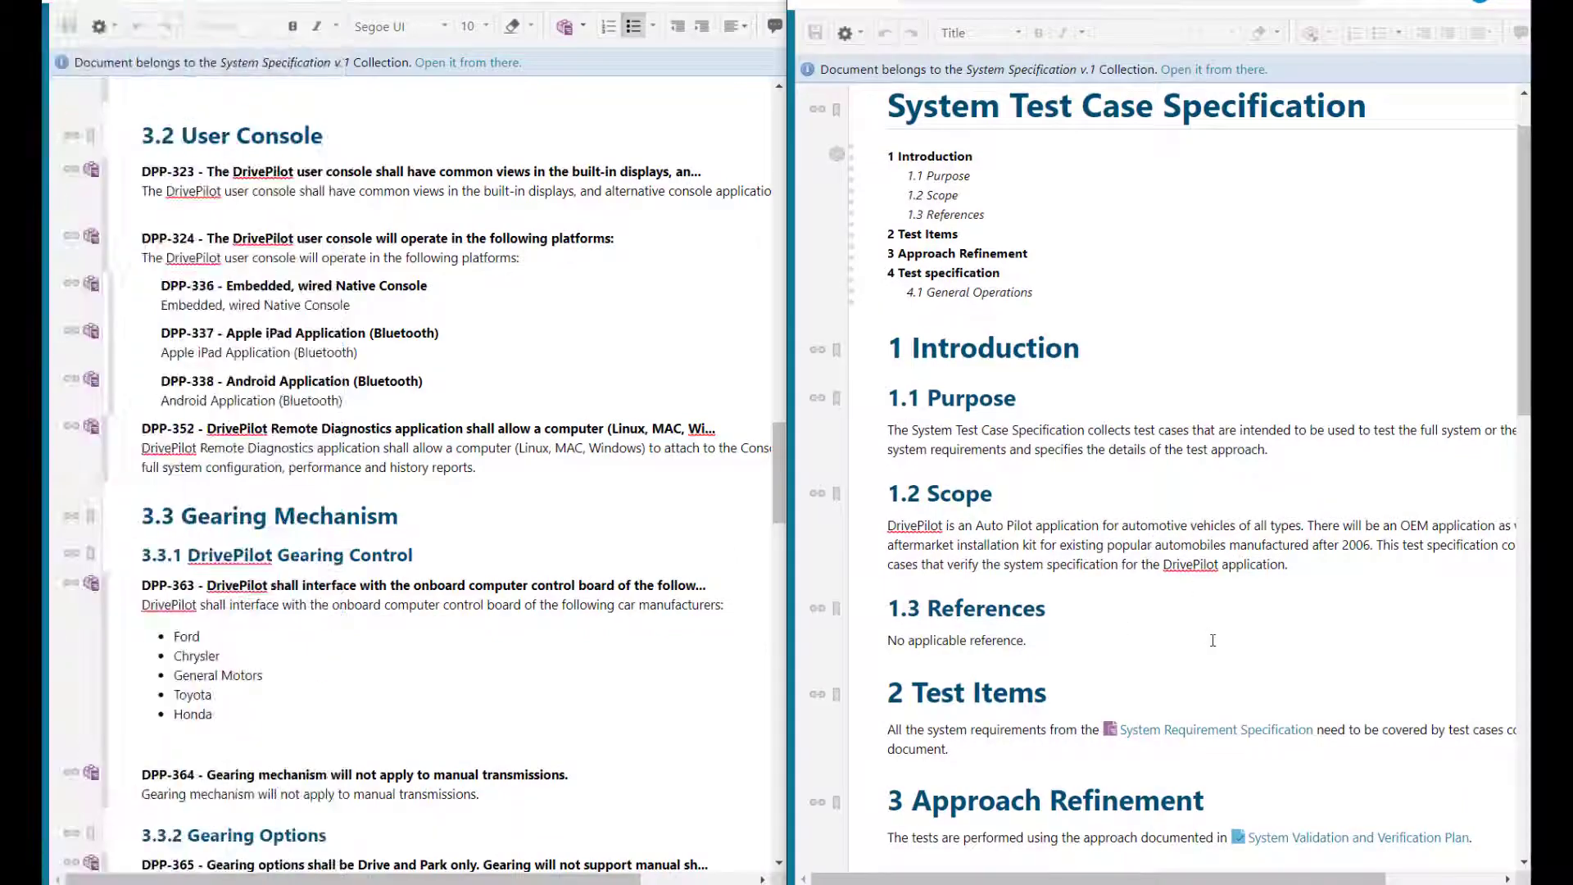
Step: Link test case DPP-473 to requirement DPP-336 as 'verifies' and save the test case document
scroll(1212, 640, down, 12)
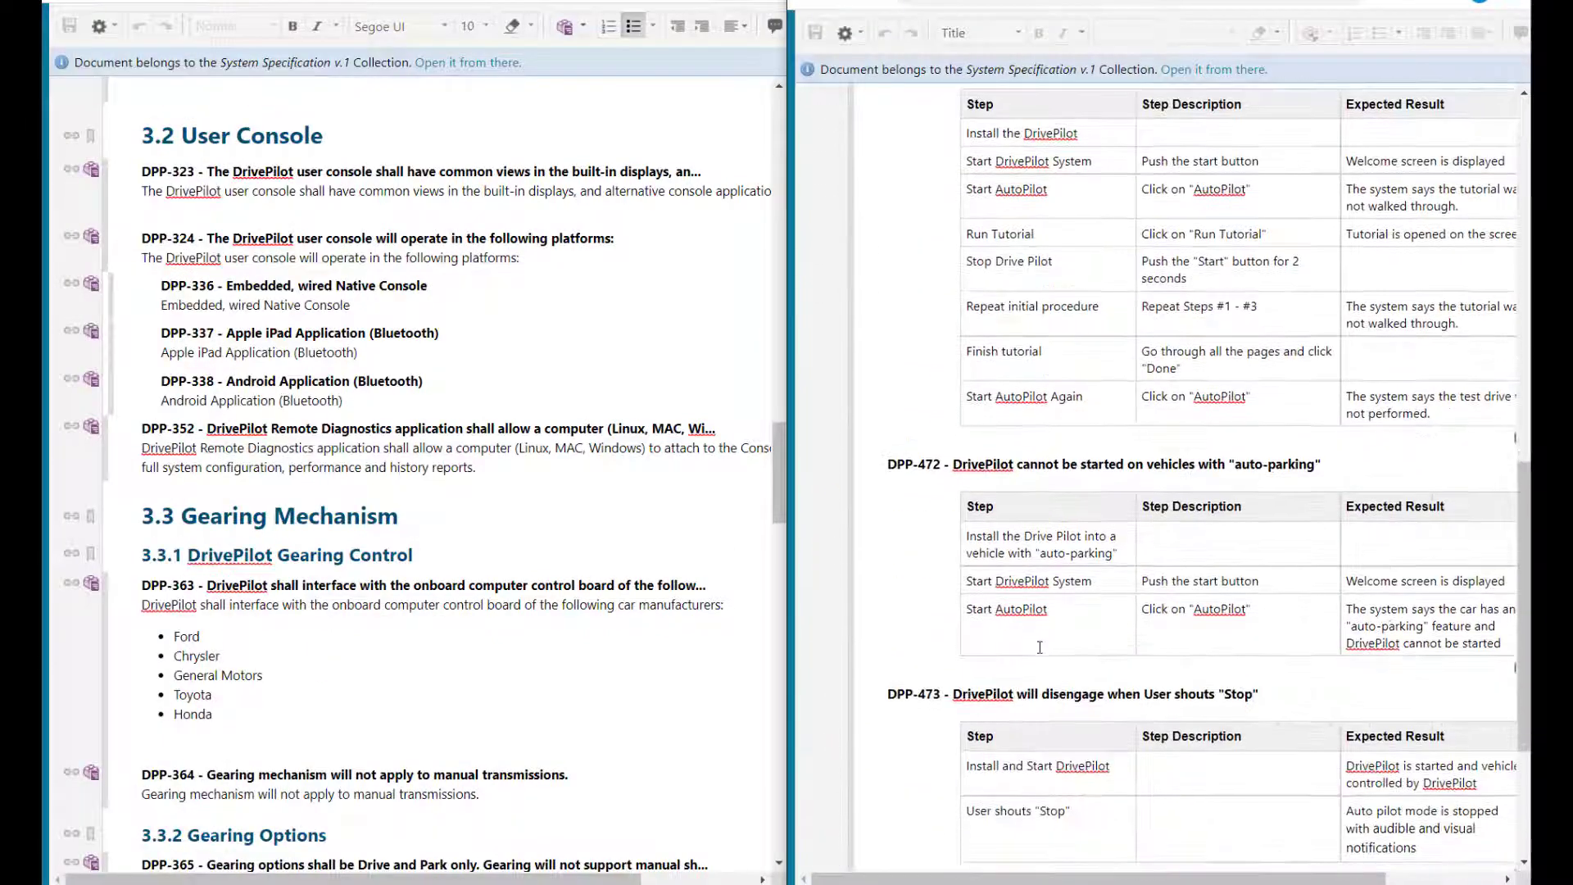
scroll(1038, 647, down, 4)
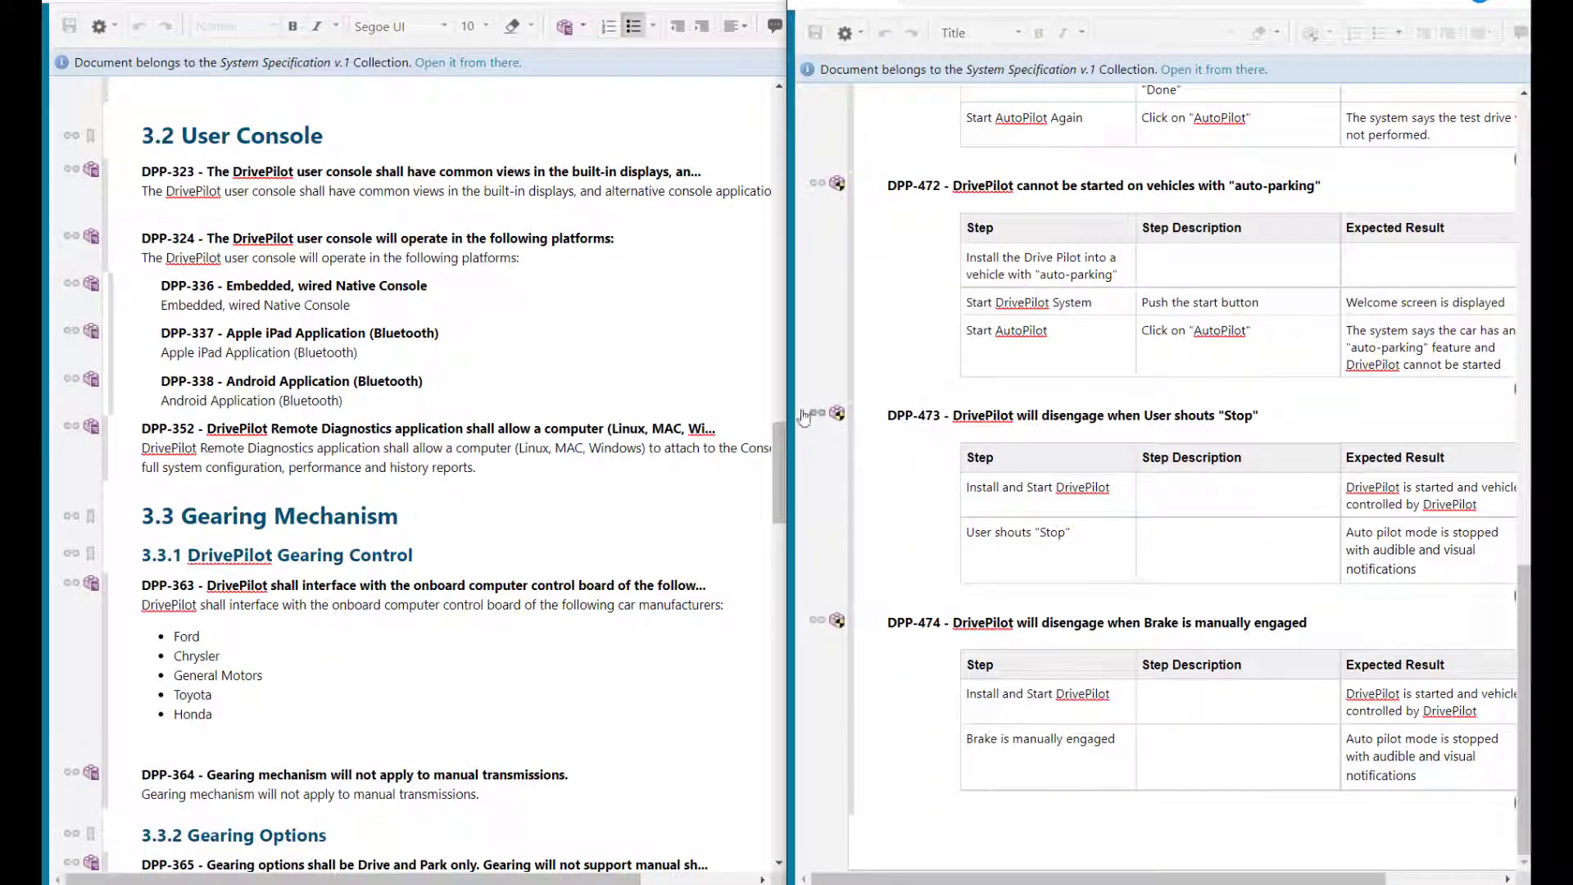
click(817, 413)
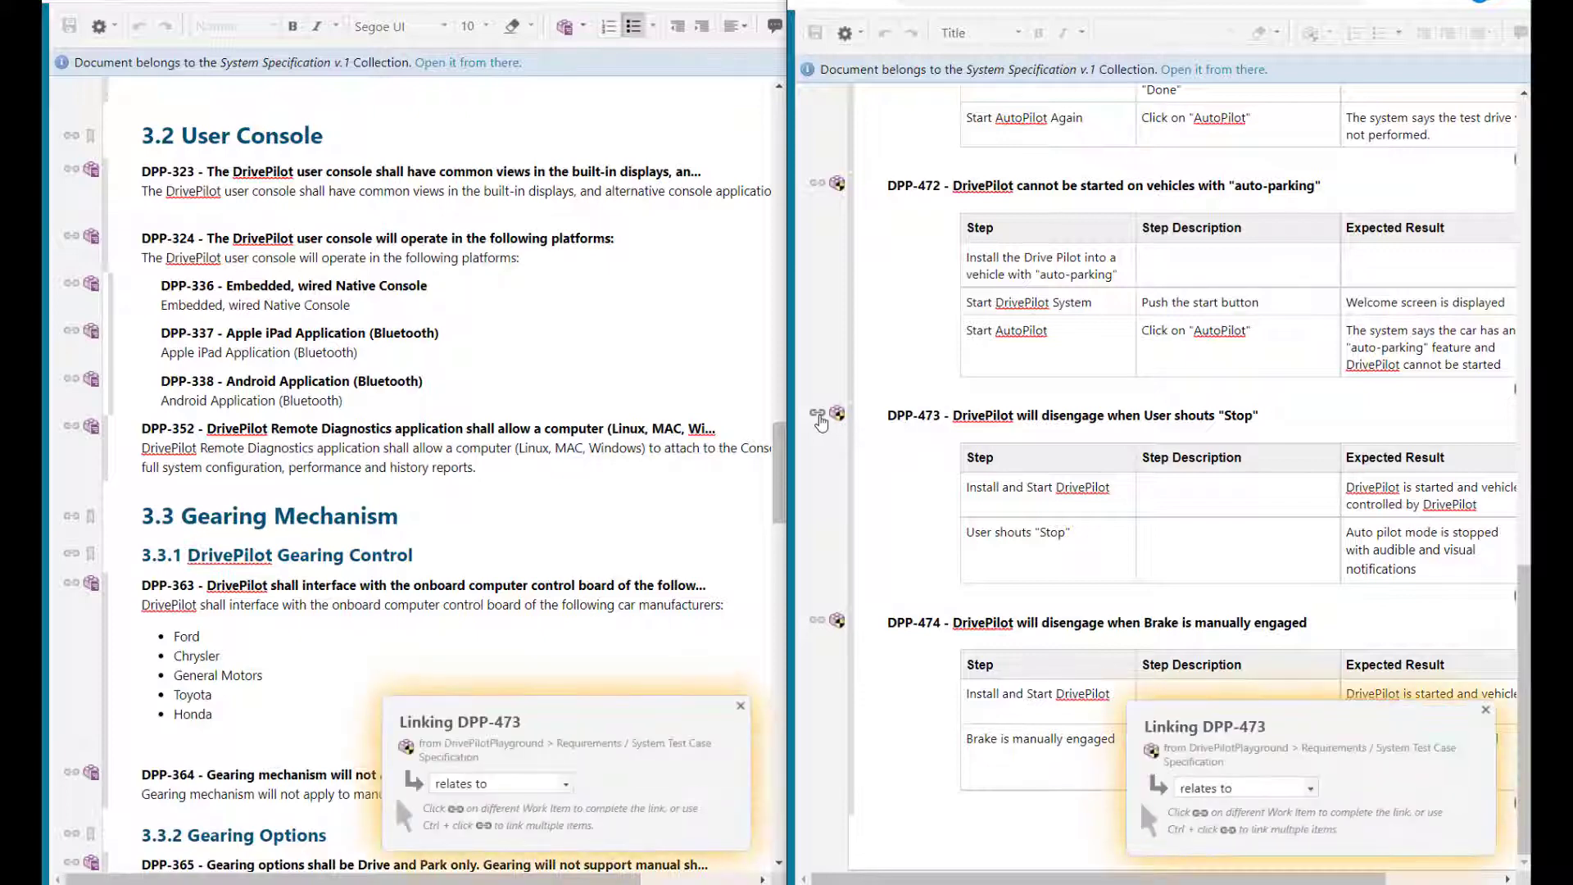
click(1274, 791)
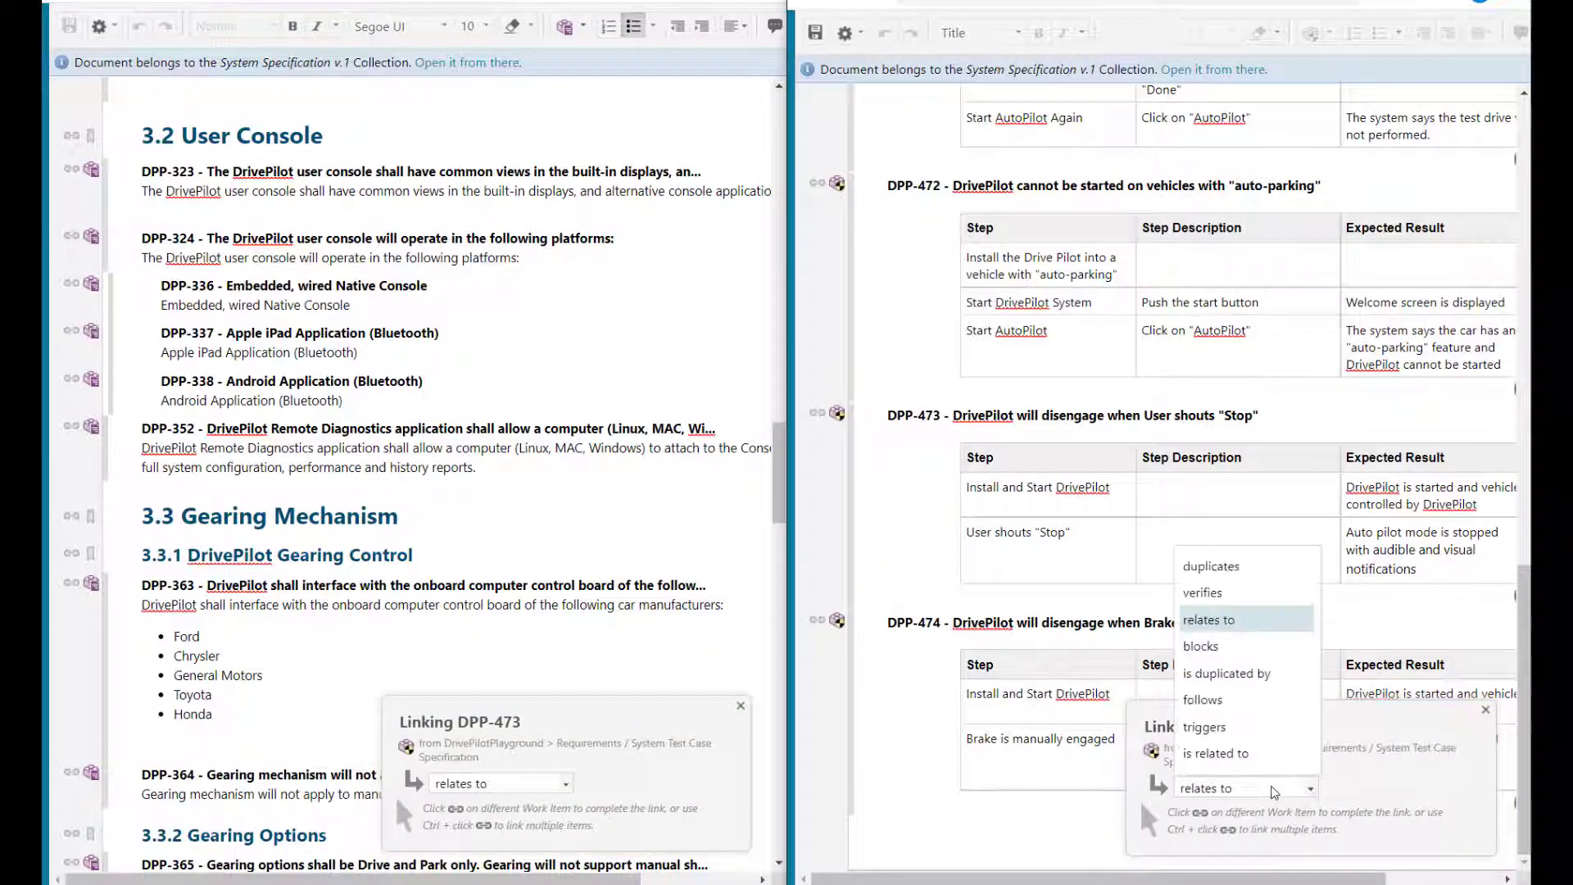
click(1255, 596)
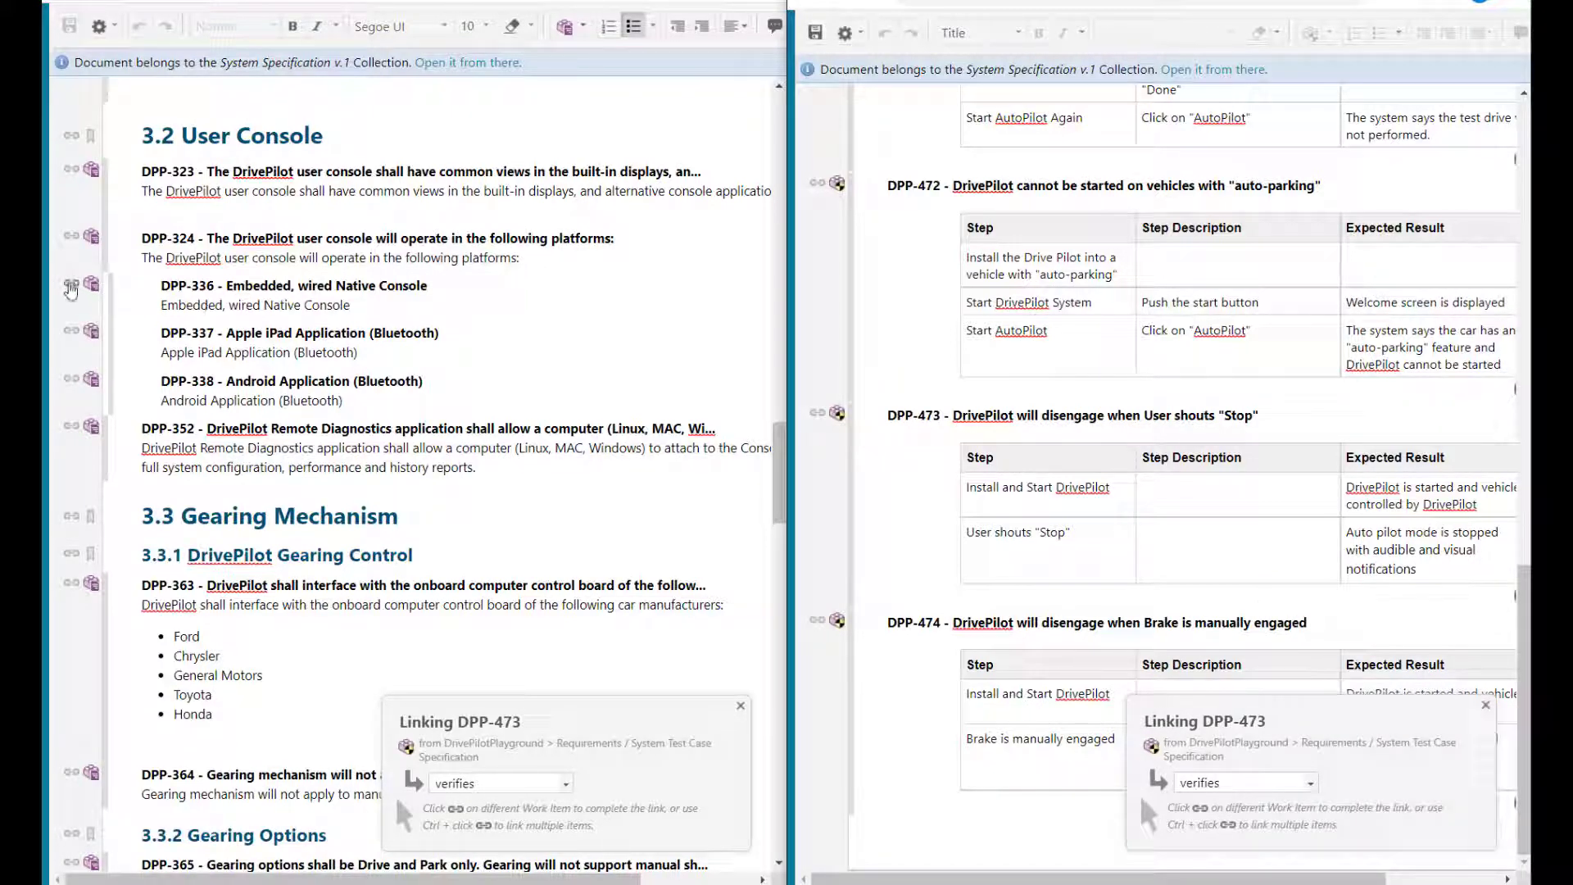
click(71, 287)
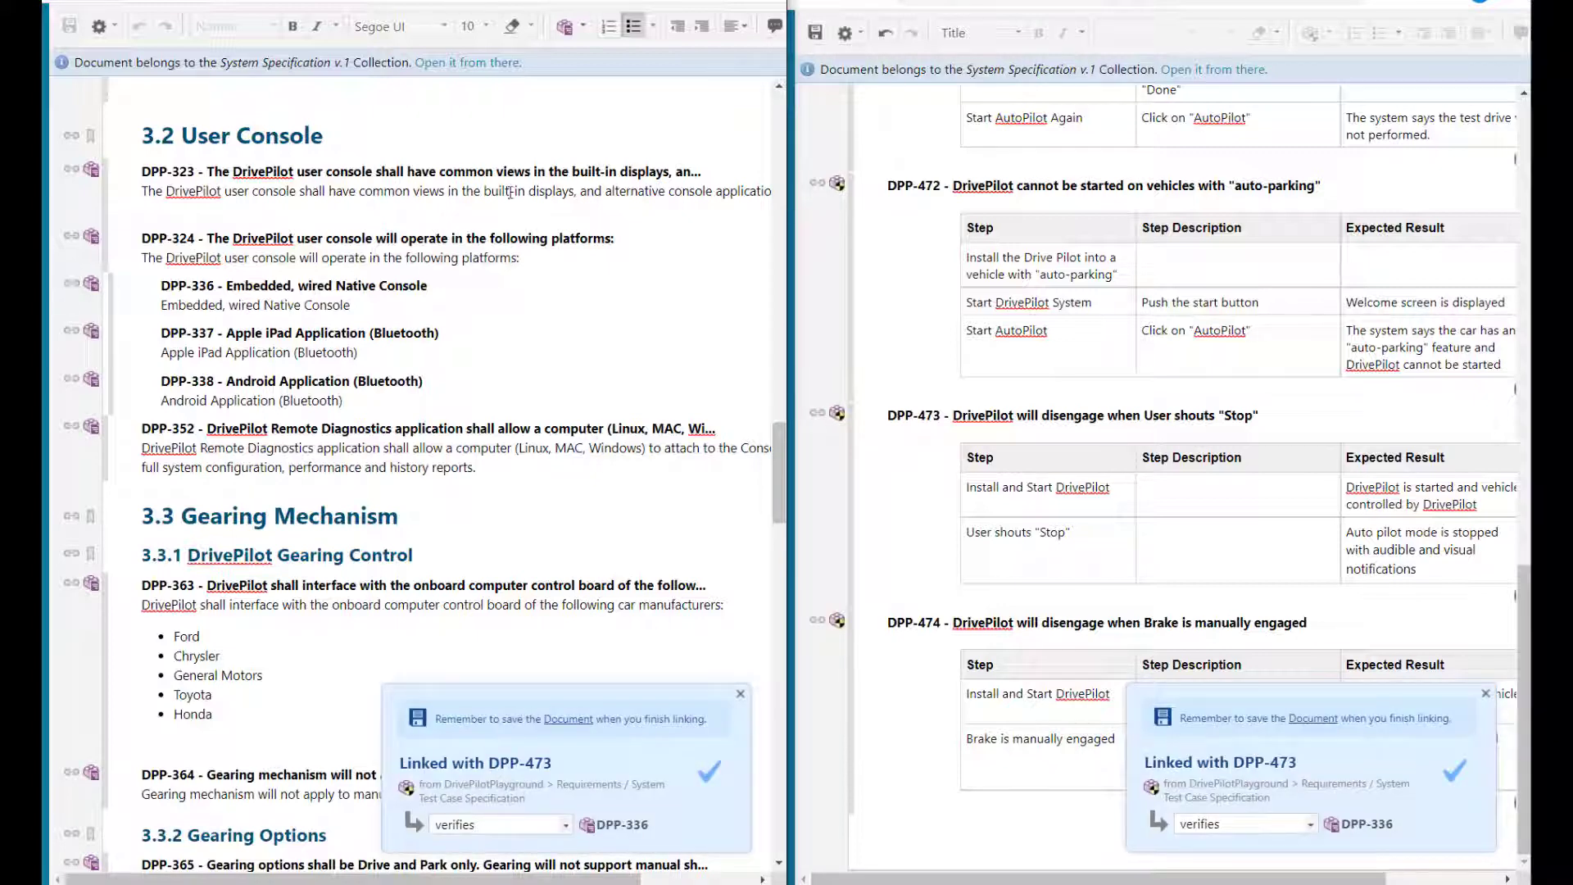
click(816, 33)
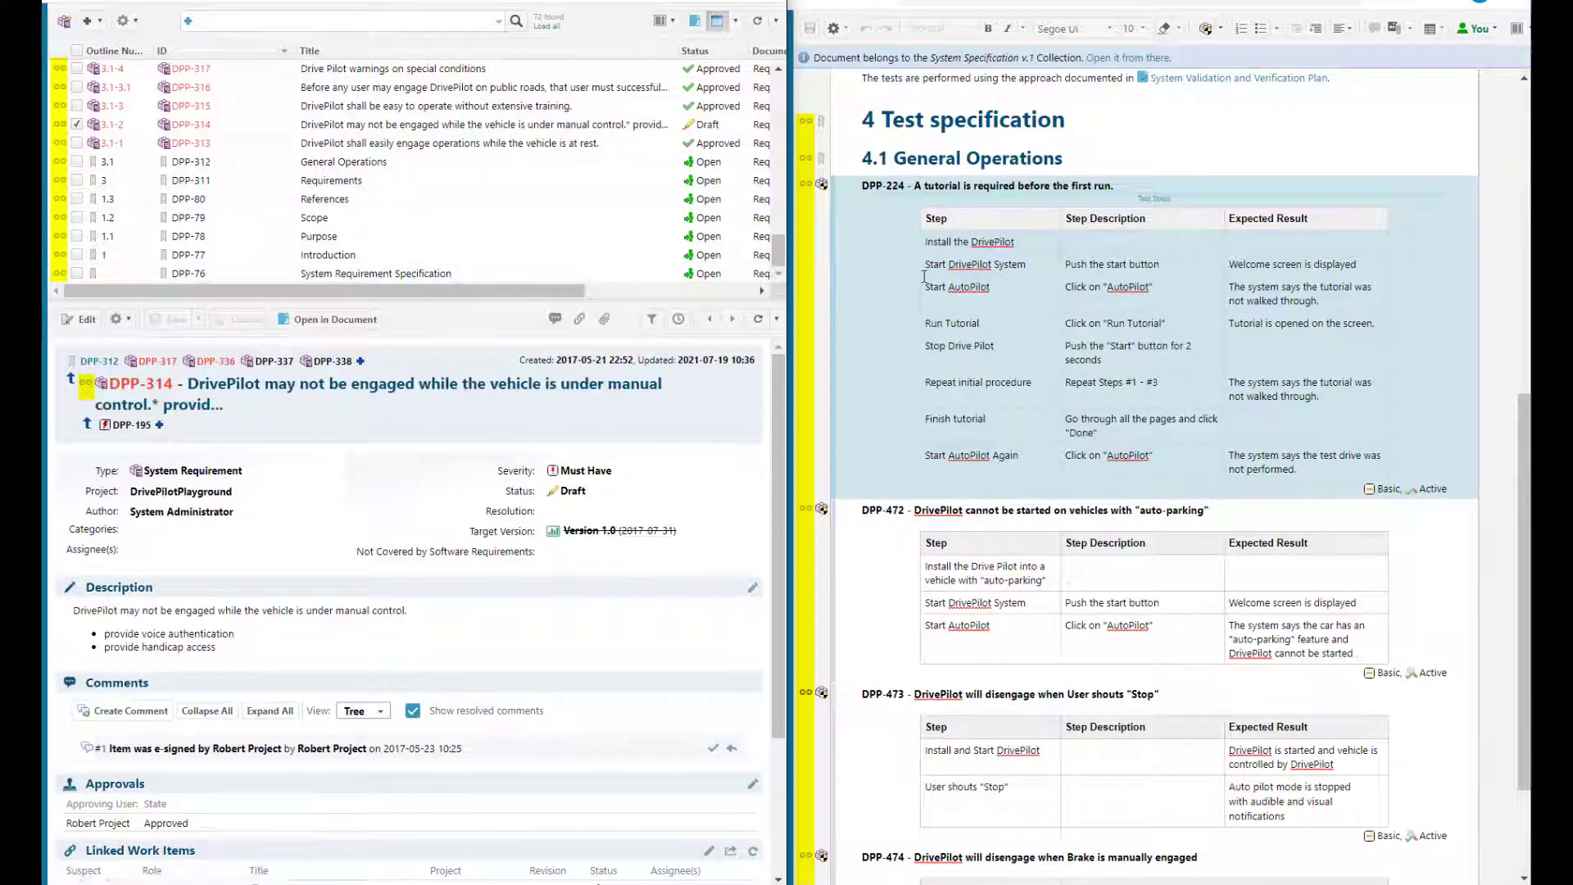
Step: Make test case DPP-472 verify DPP-316 and test case DPP-473 verify DPP-314
click(806, 512)
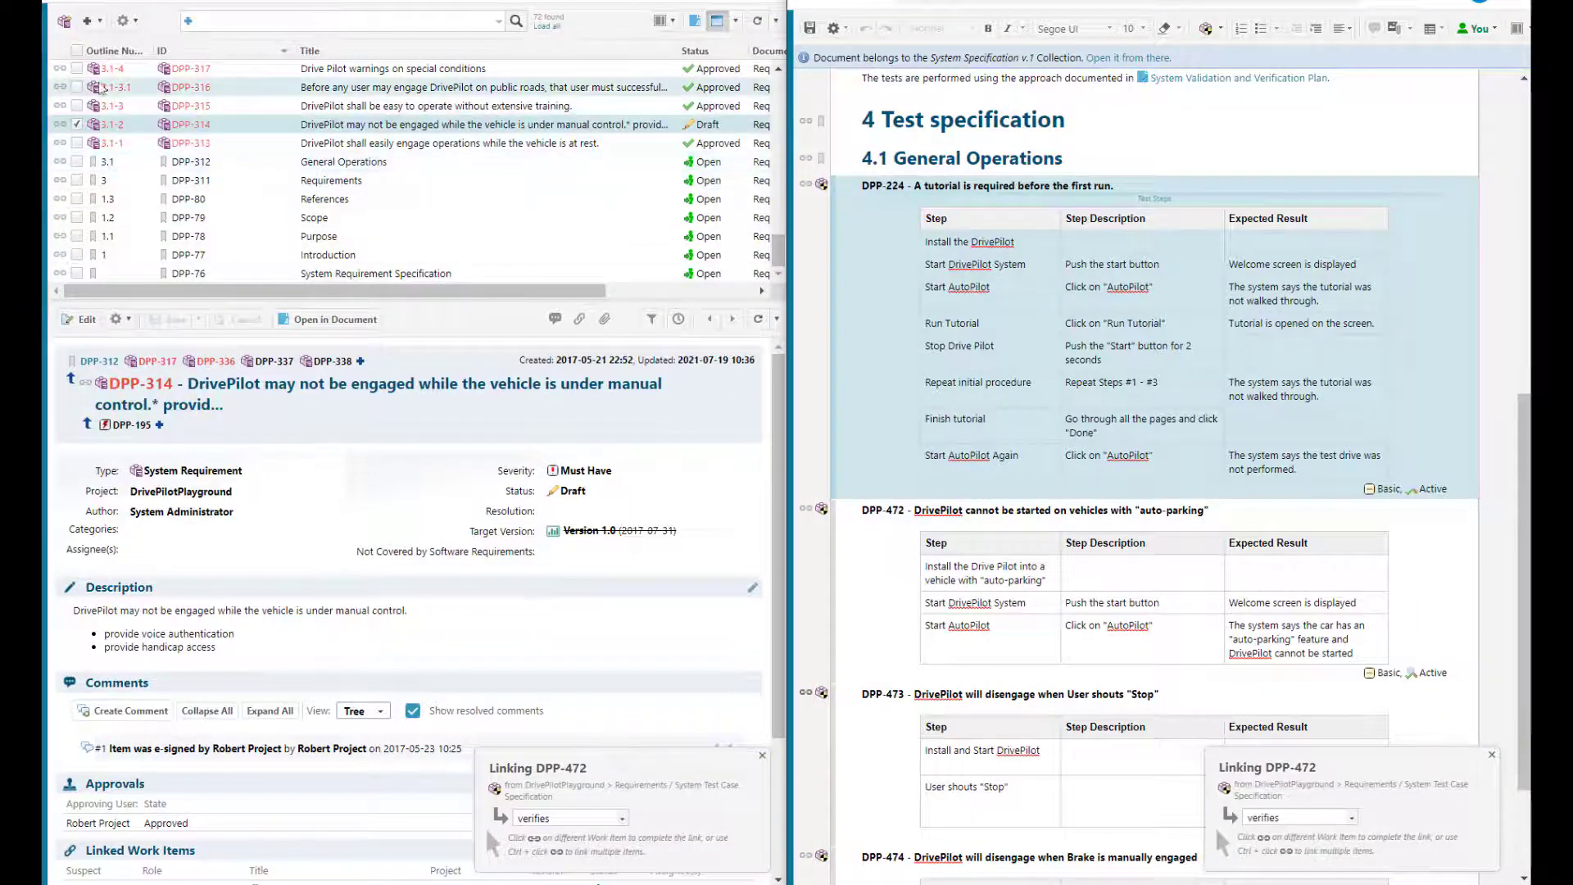
click(59, 87)
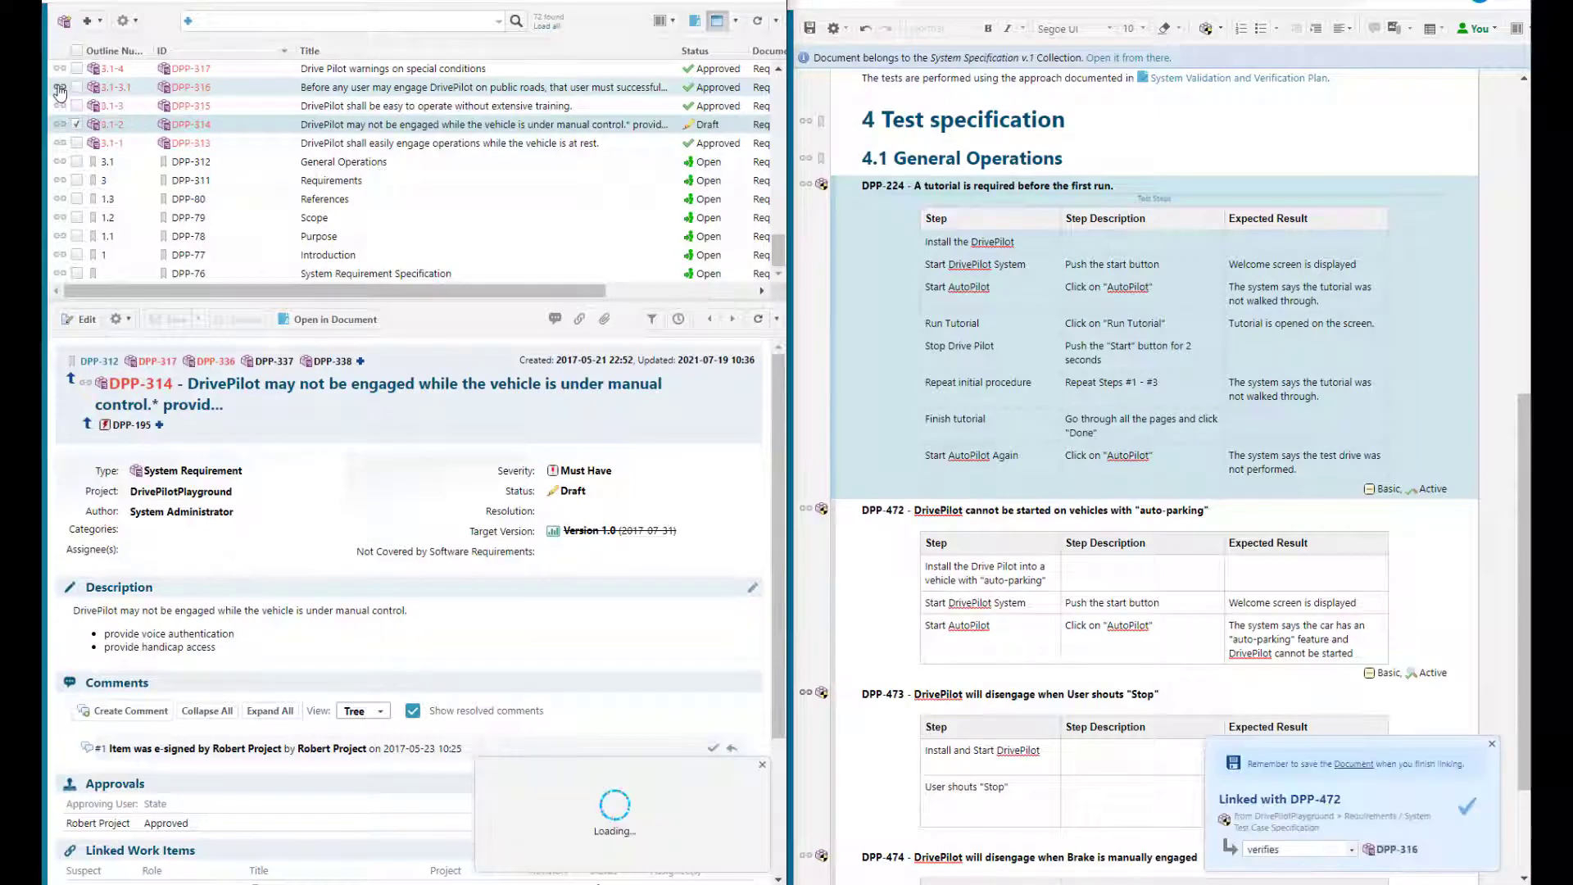
click(805, 693)
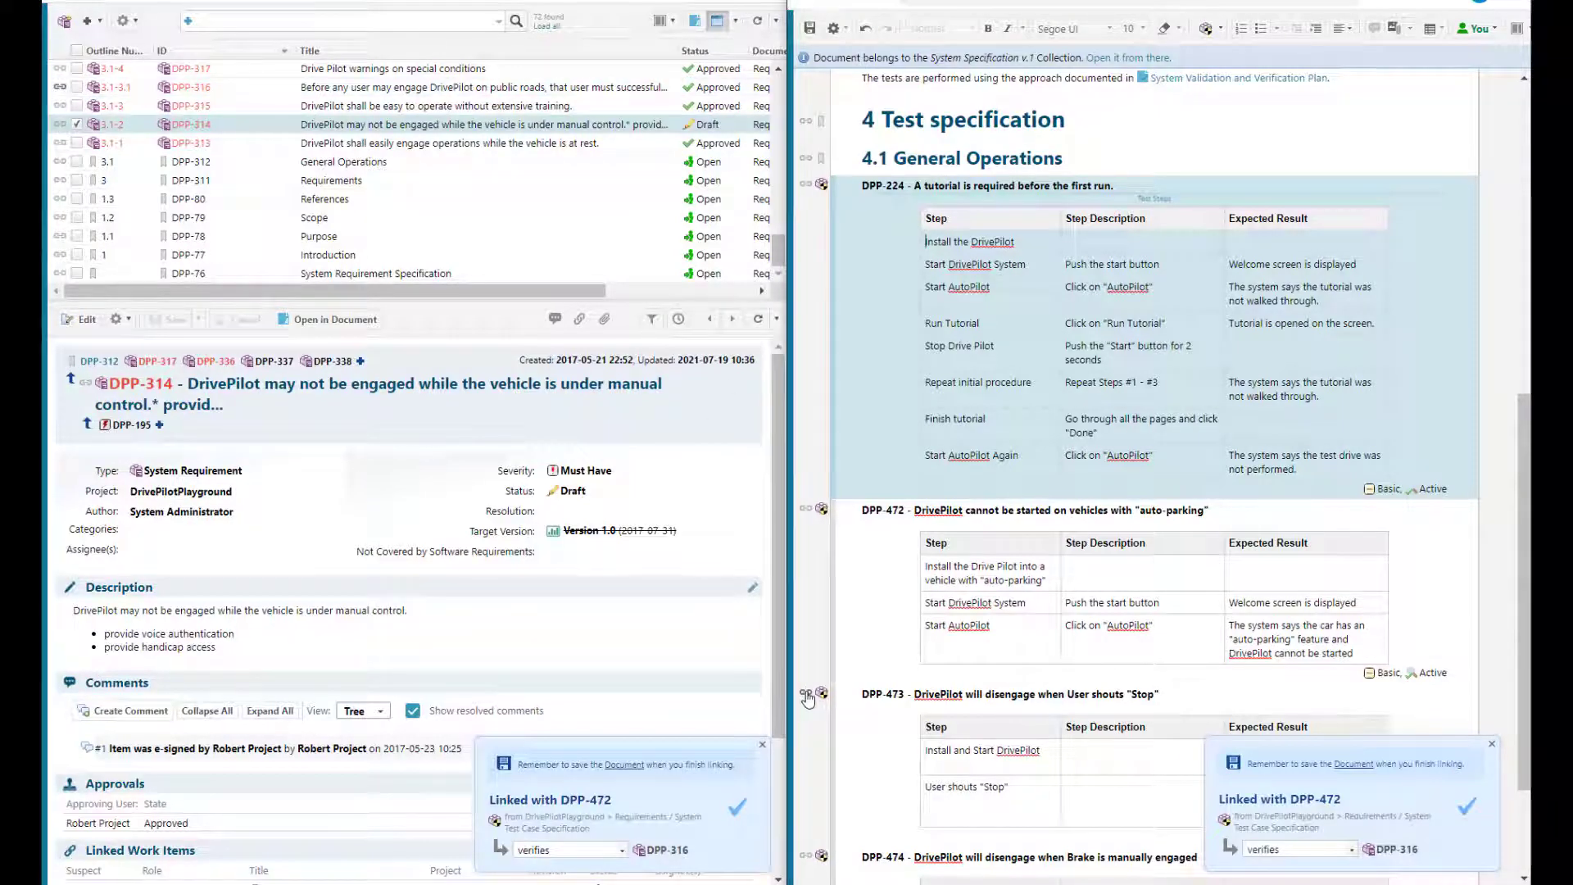
click(85, 384)
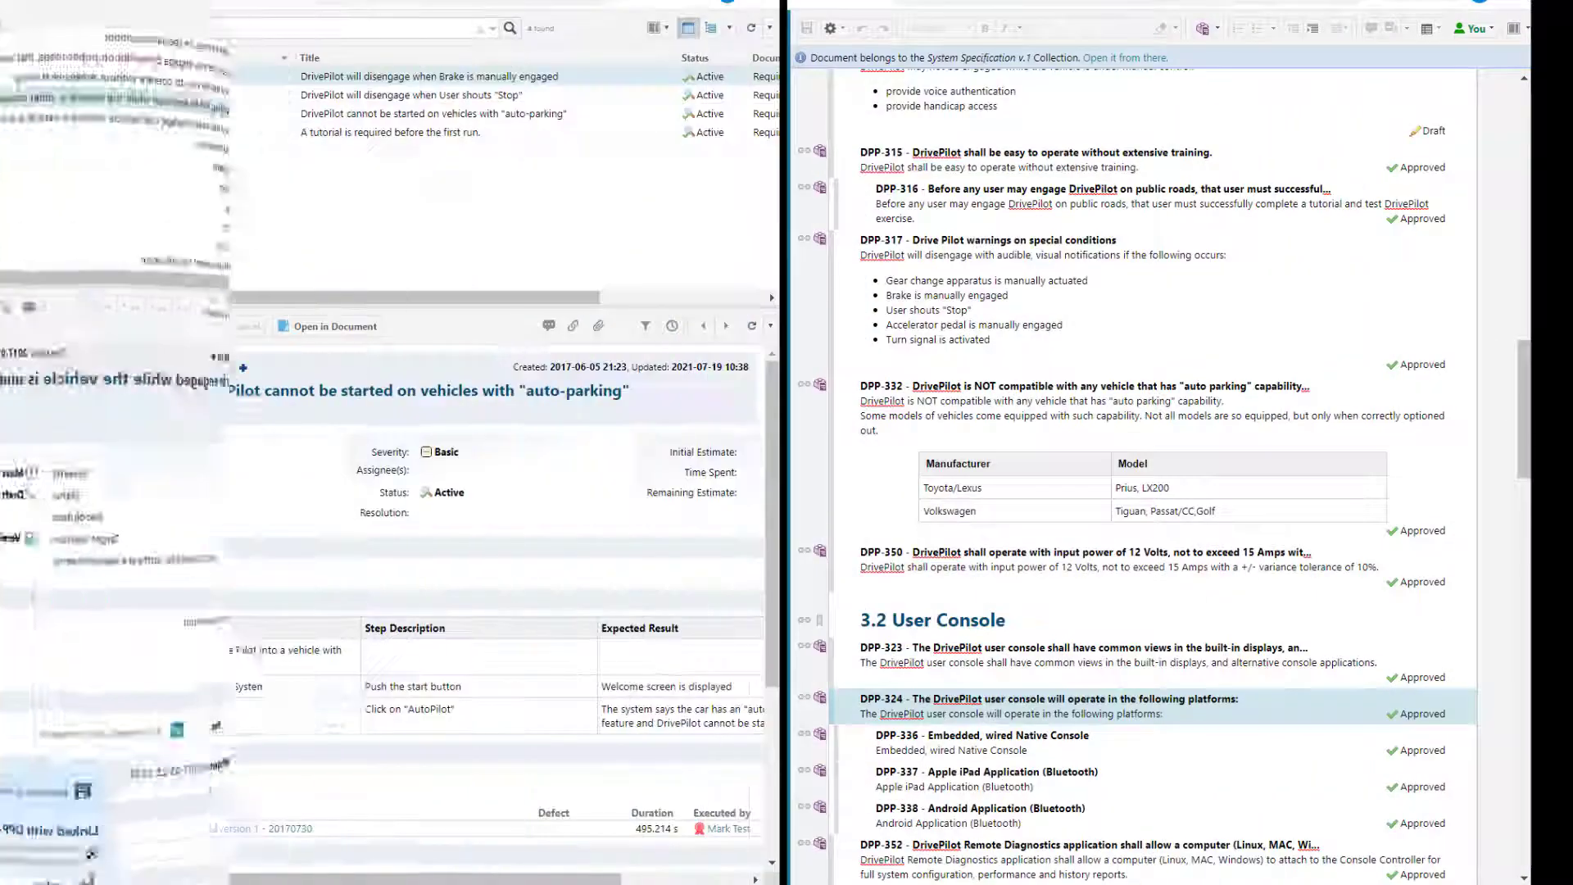
Step: Bulk-add a 'verifies' link to DPP-324 on all four test cases and save
click(76, 58)
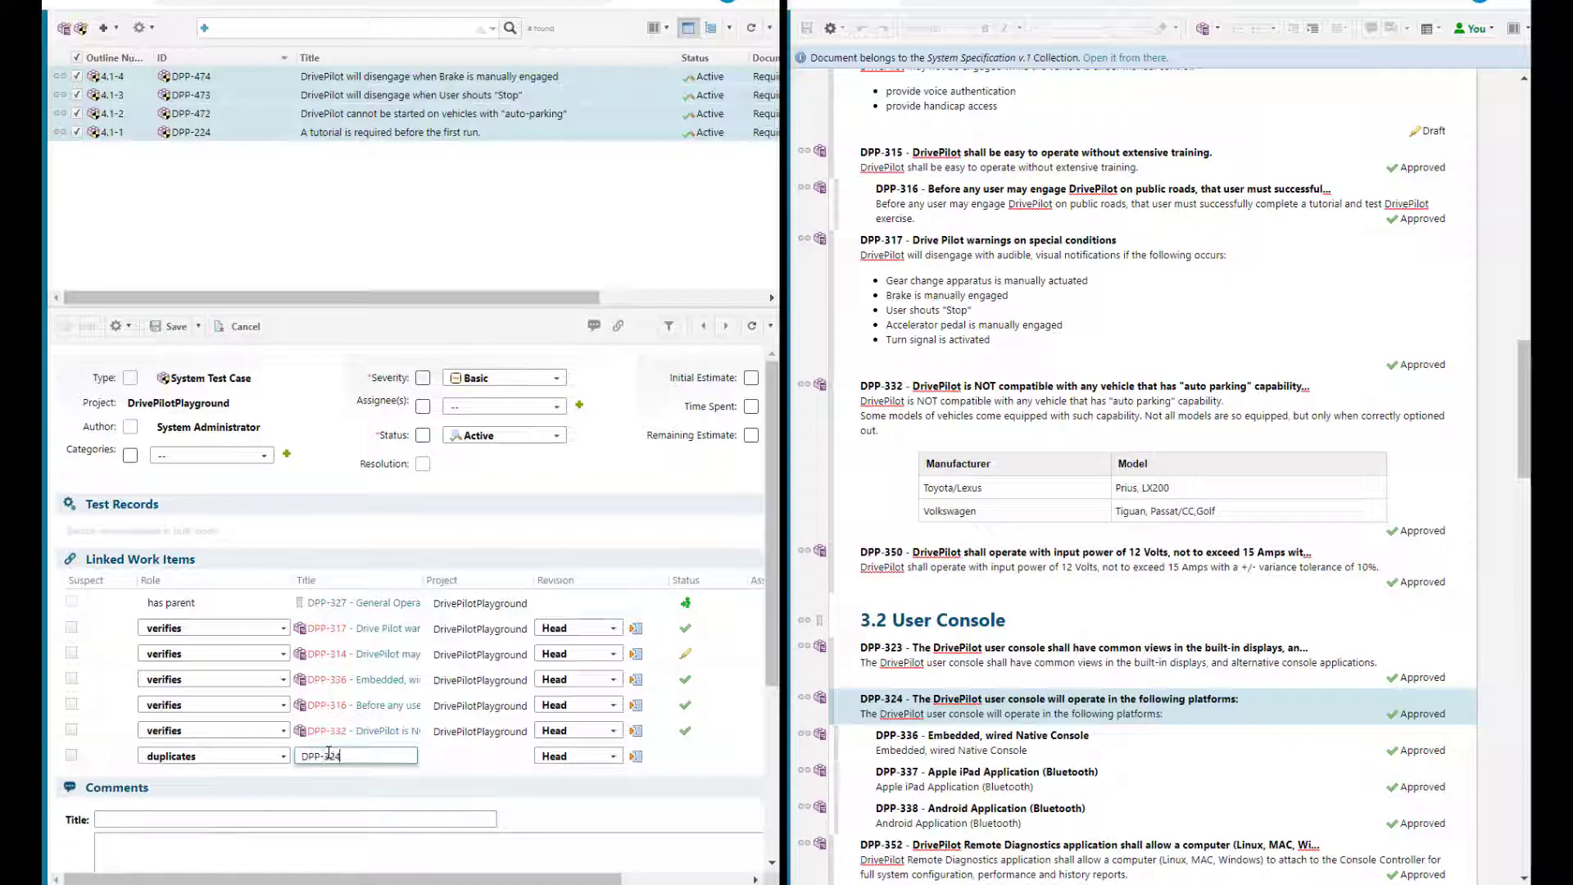
key(Return)
click(269, 757)
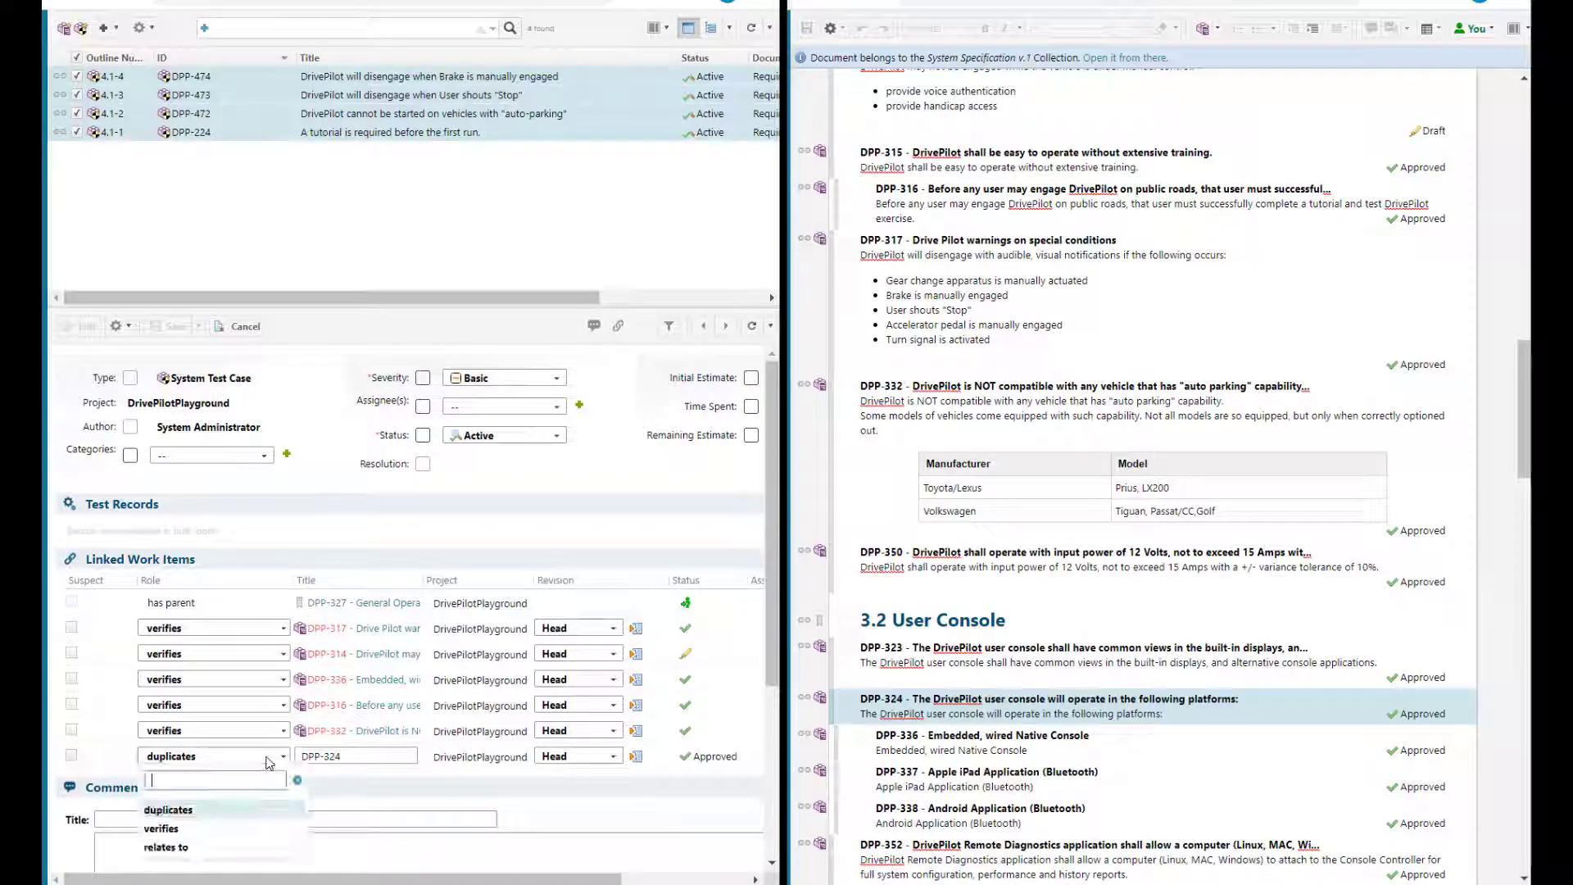
click(203, 828)
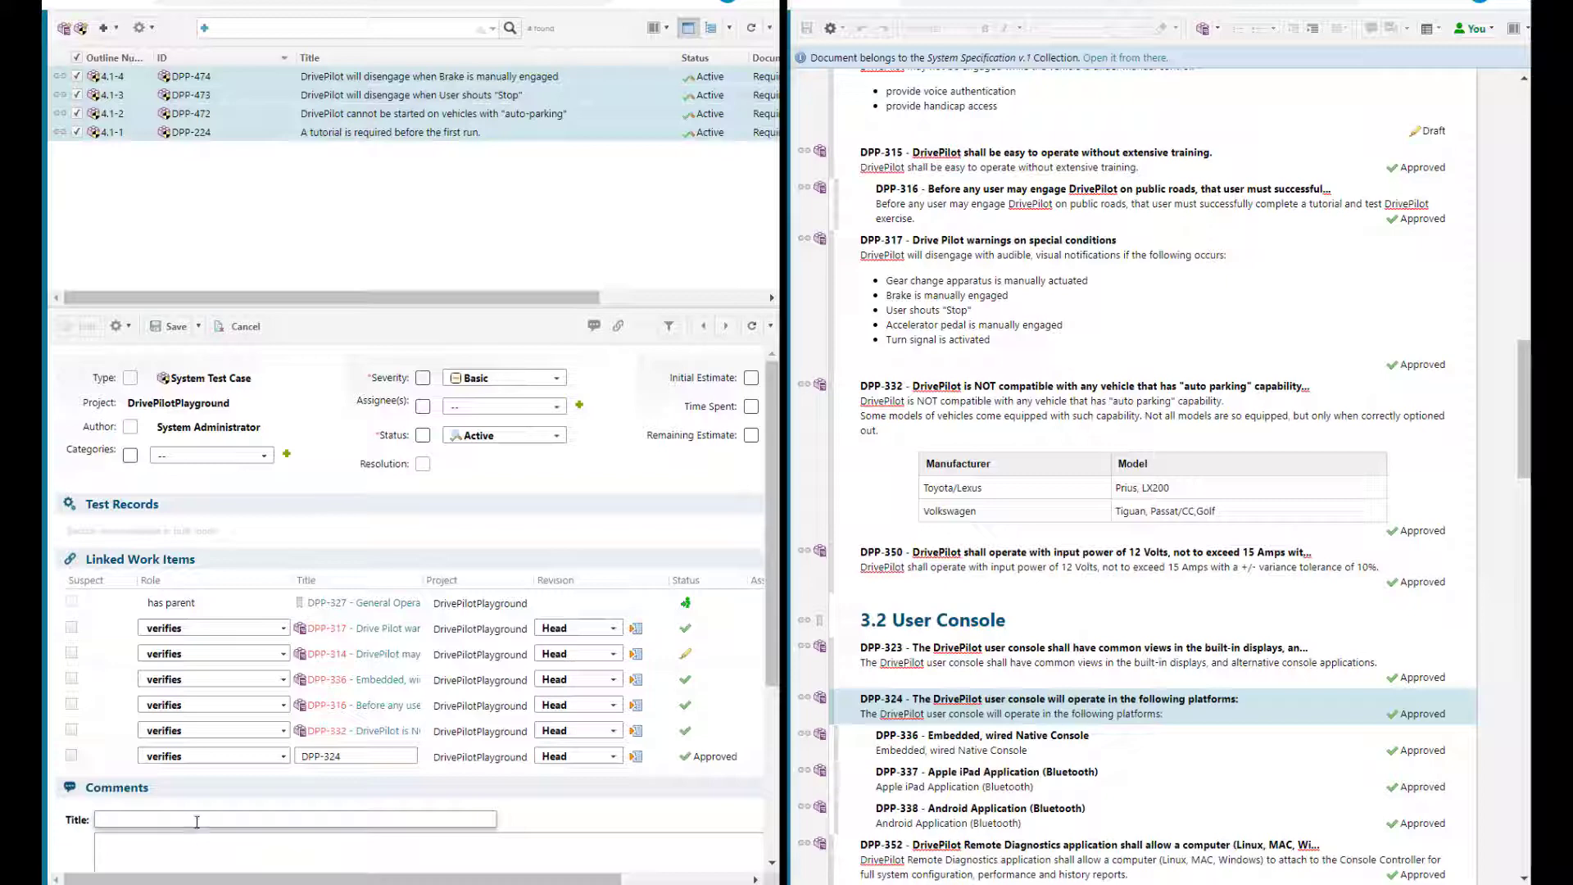
click(171, 328)
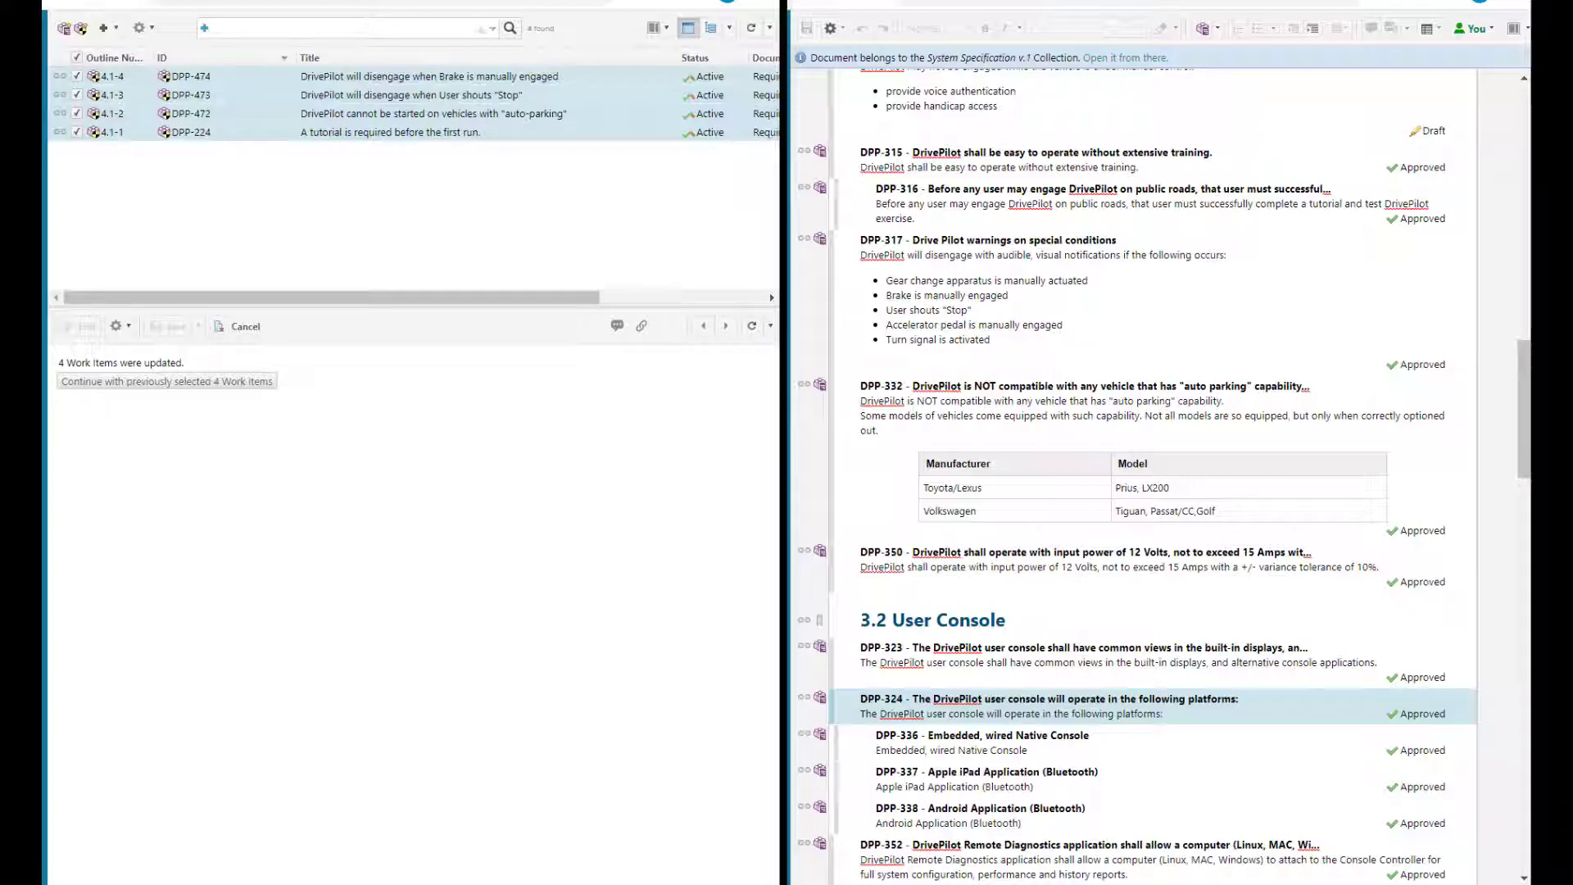
Step: Open test case DPP-472 and set a new link's role to verifies
click(433, 113)
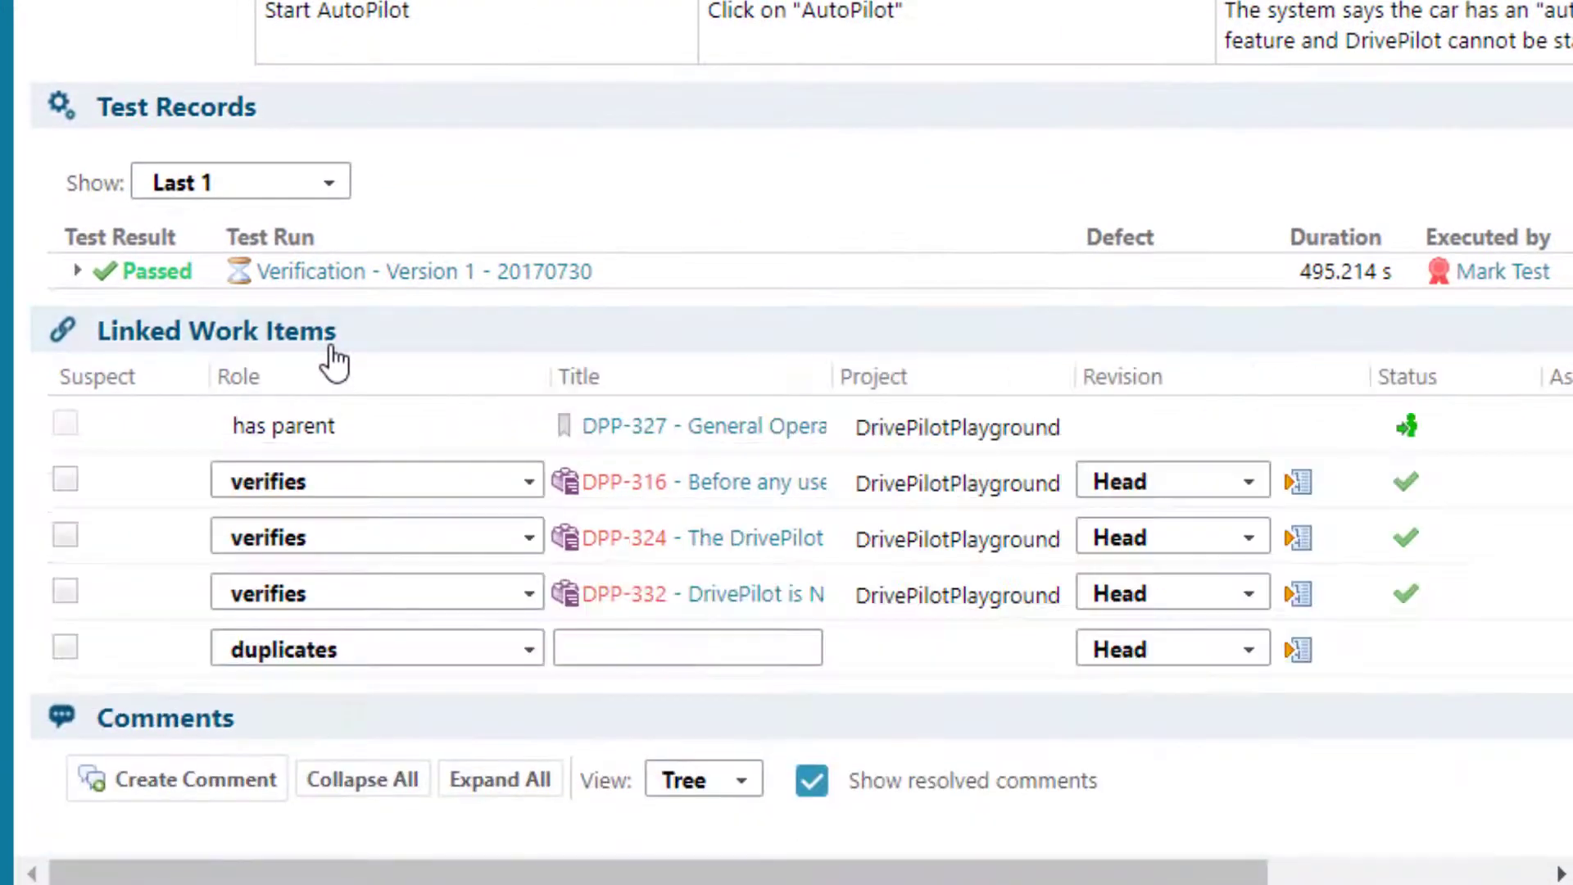
click(387, 651)
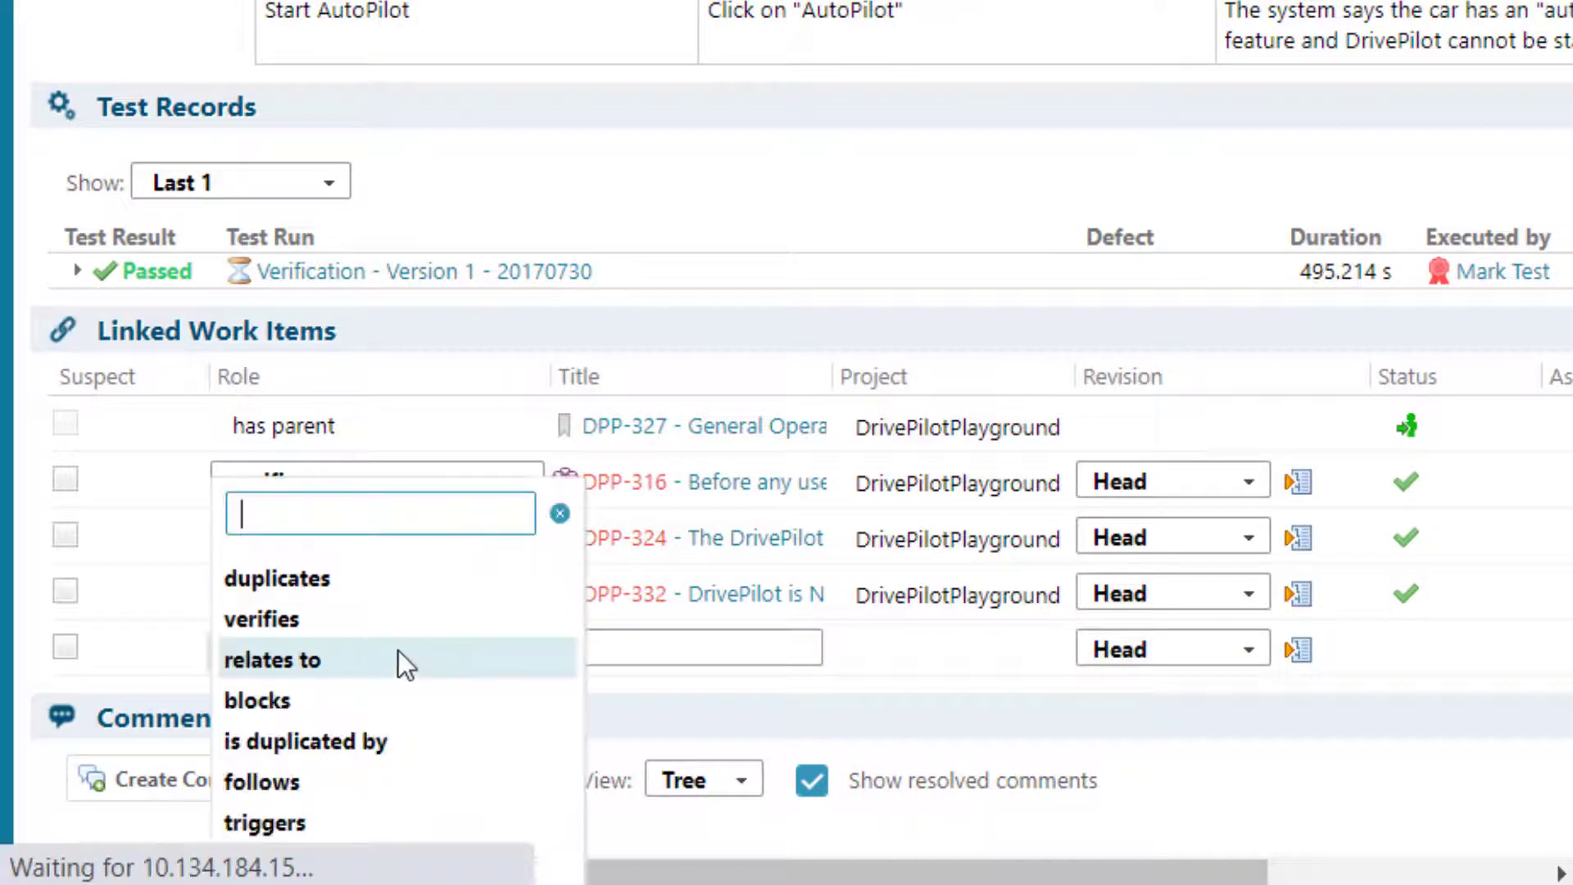
click(258, 618)
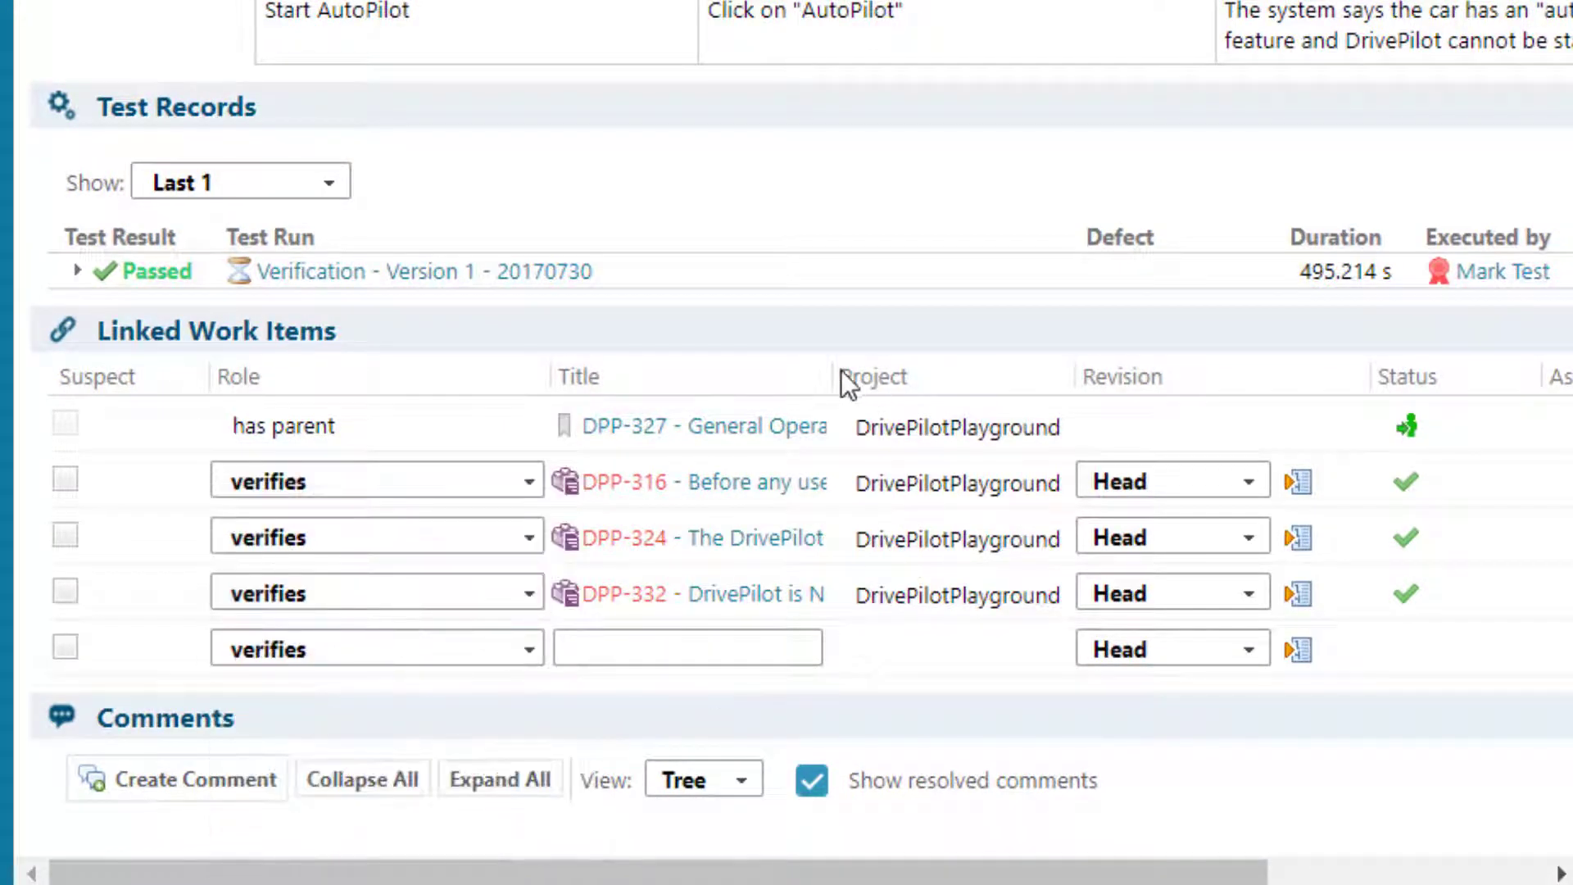
drag(828, 373, 998, 375)
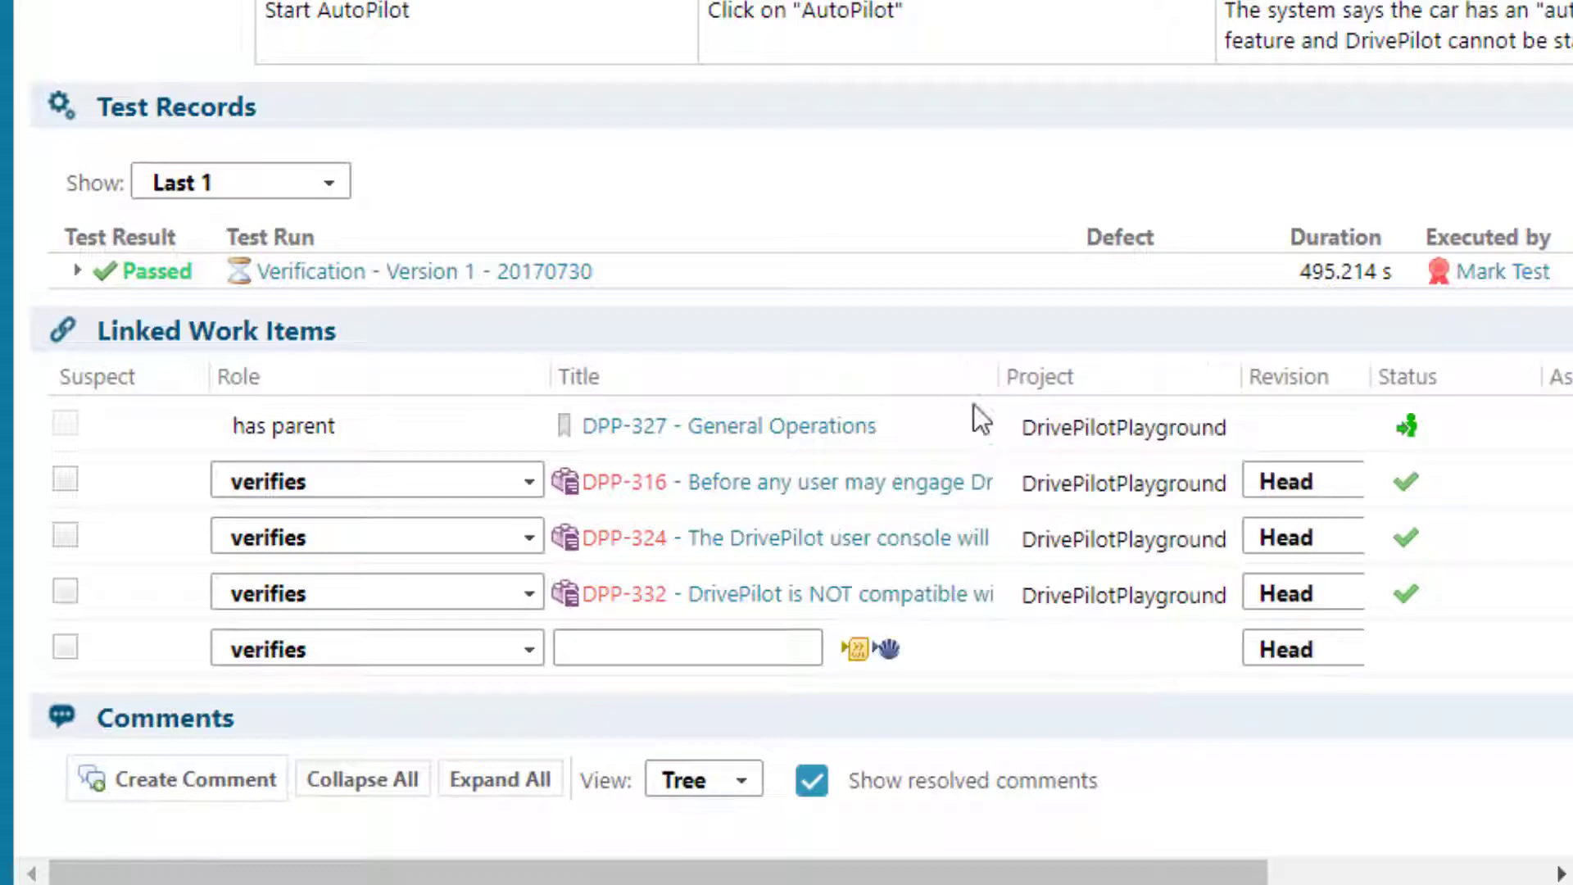
Step: Search the whole project for 'dash' and pick requirement DPP-420 as the link target
click(857, 649)
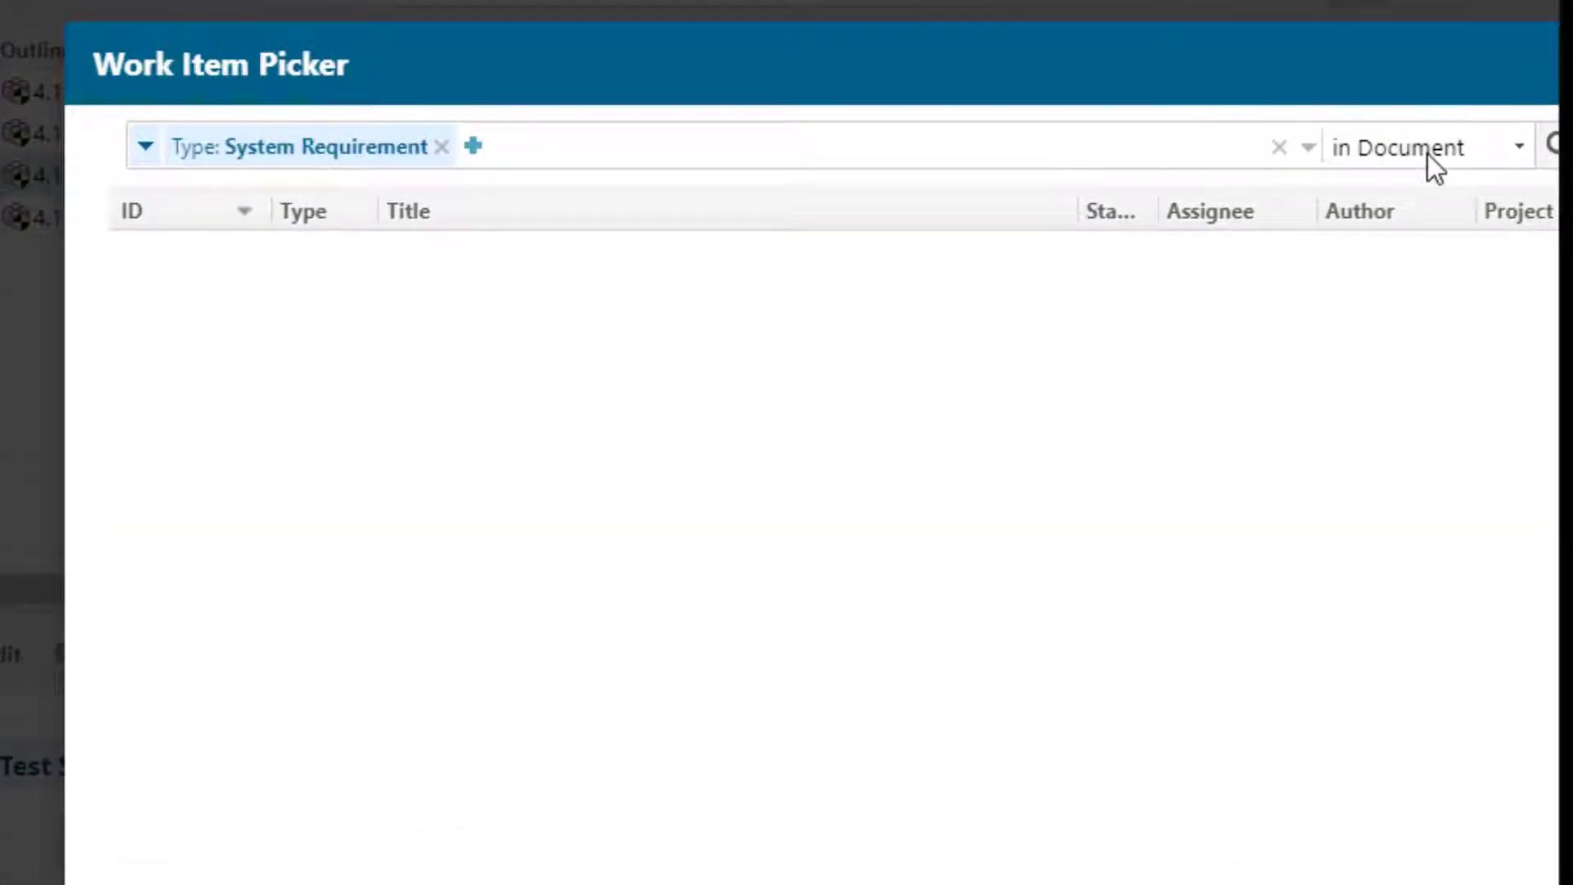
click(1428, 154)
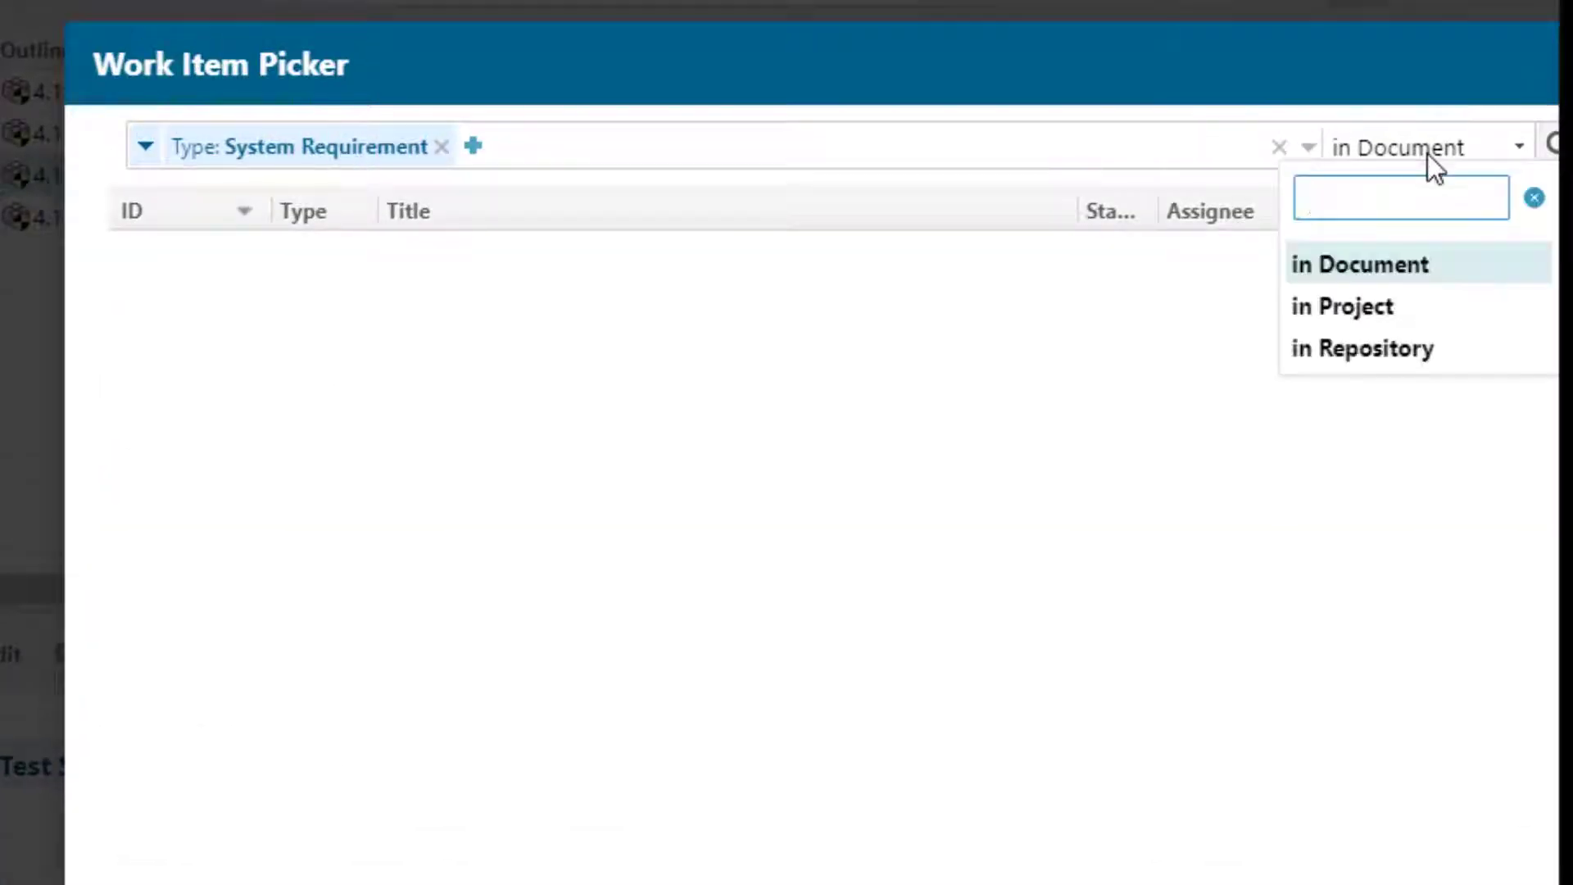
click(1373, 303)
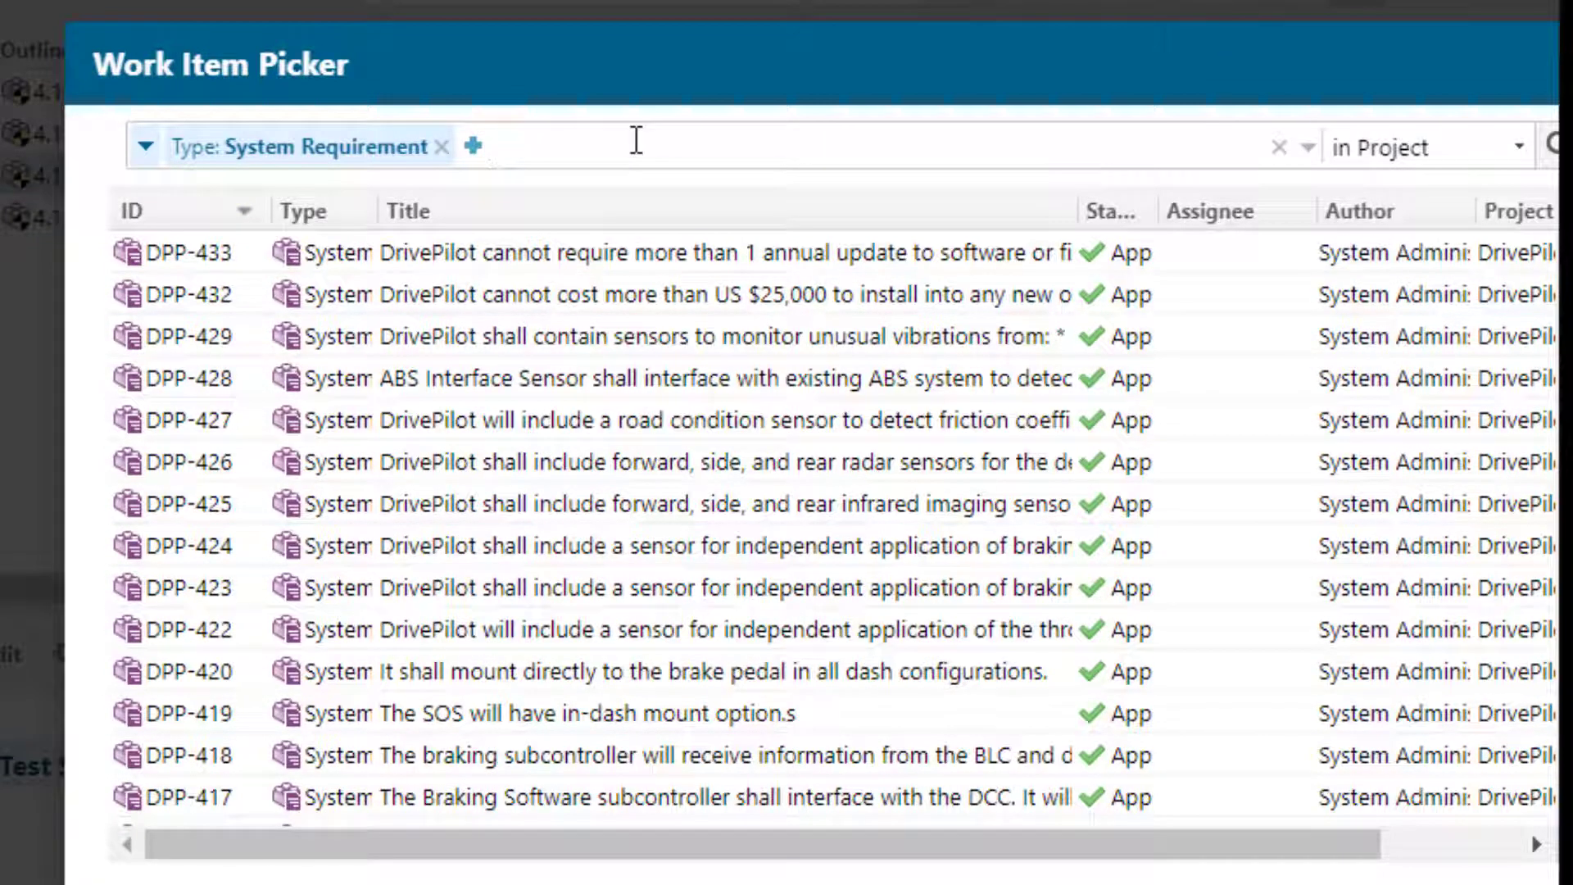
click(636, 141)
text(dash)
key(Return)
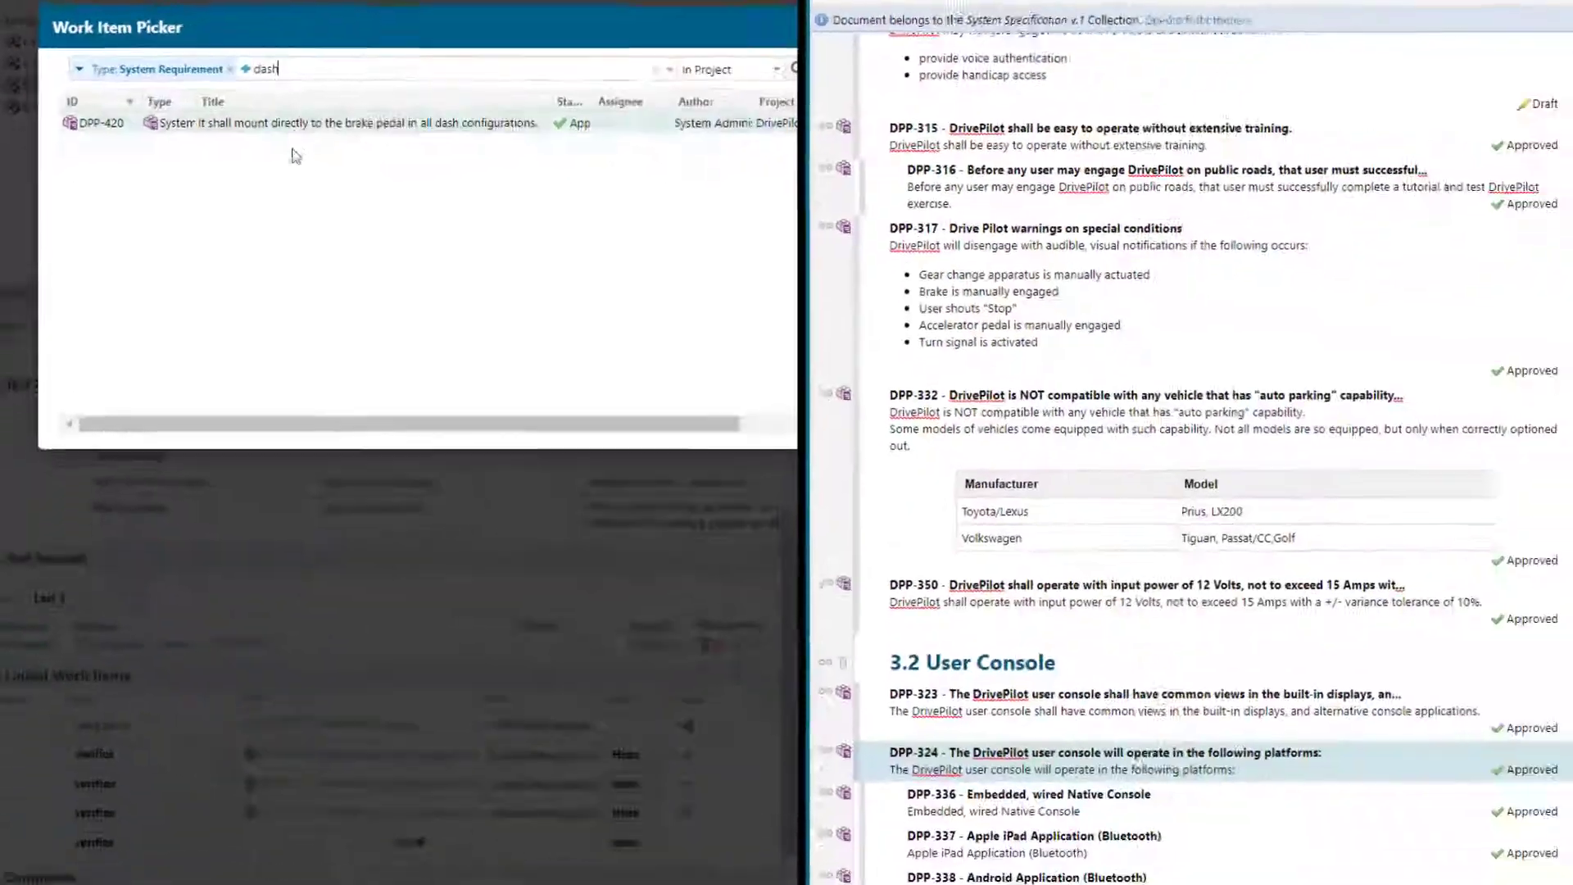
double_click(305, 123)
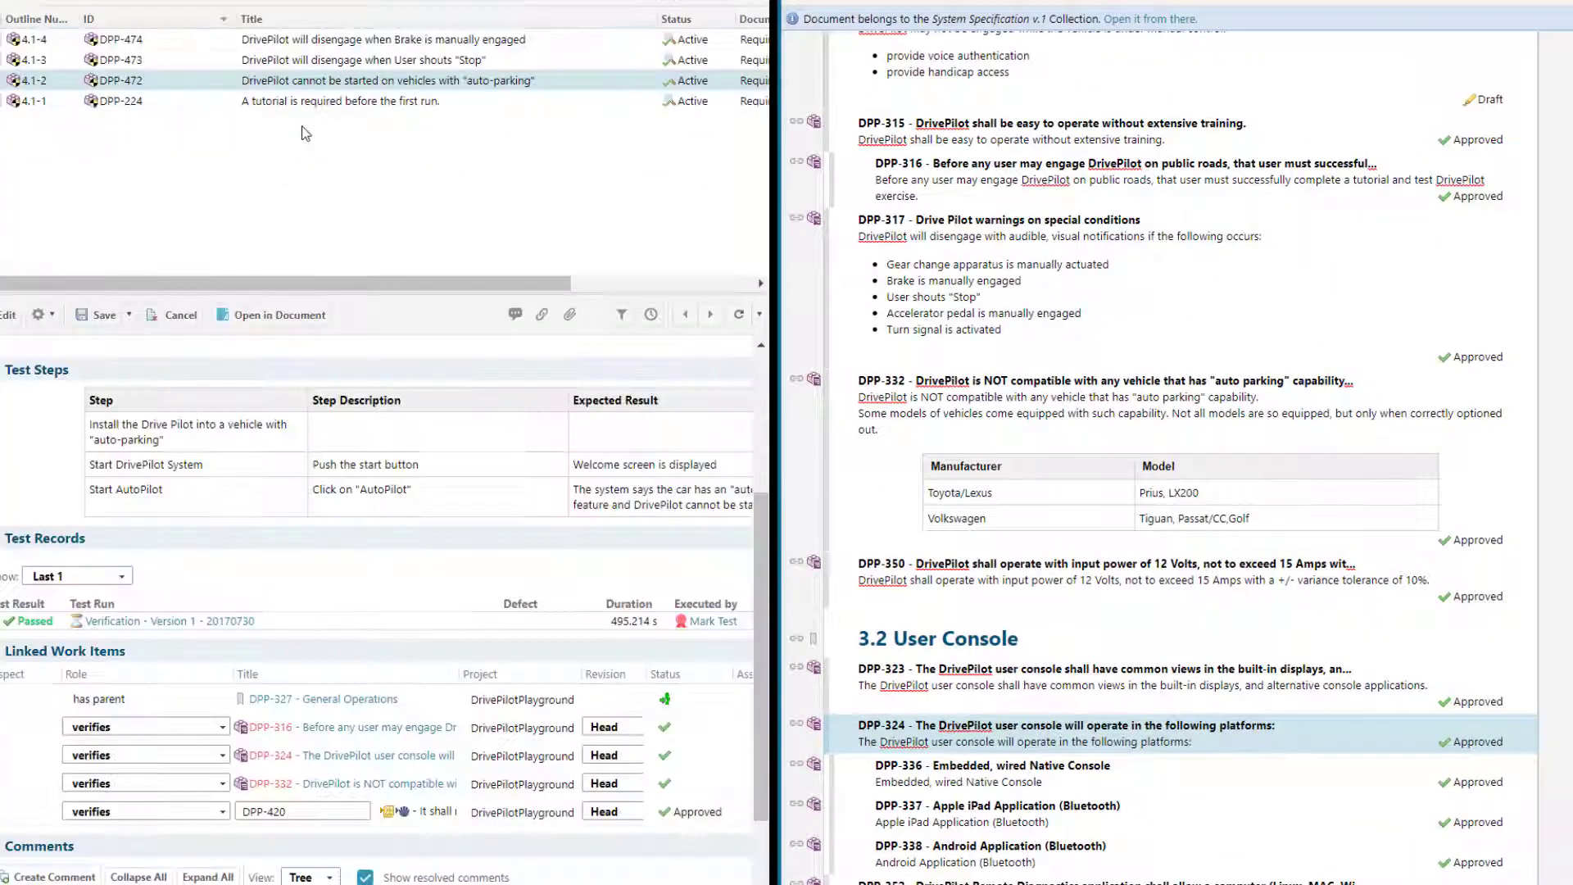